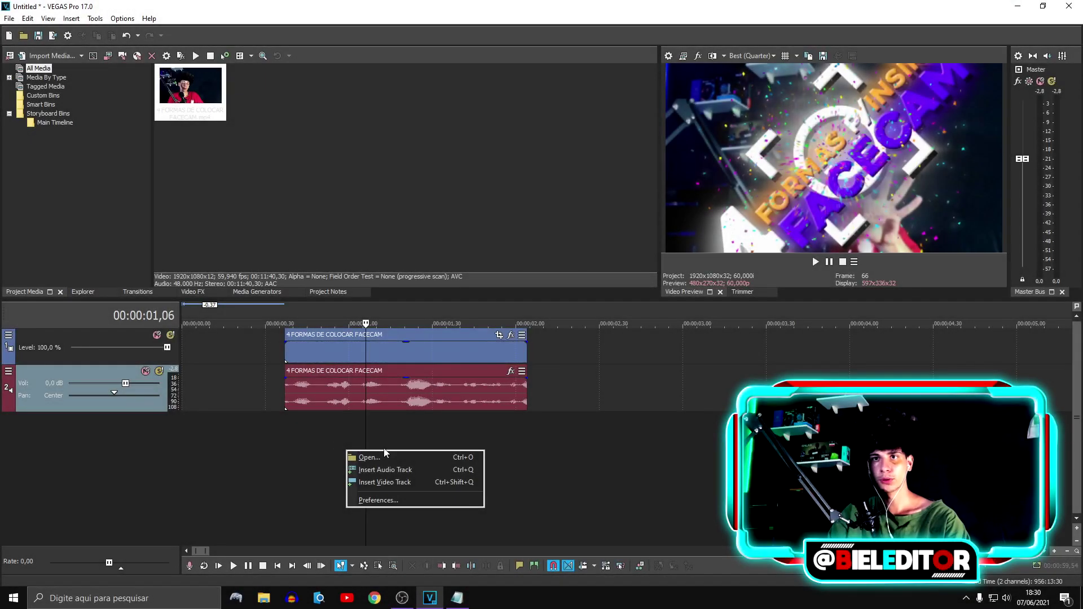
Insert an empty video track above the 4 FORMAS DE COLOCAR FACECAM clip and select the clip's video event
click(388, 484)
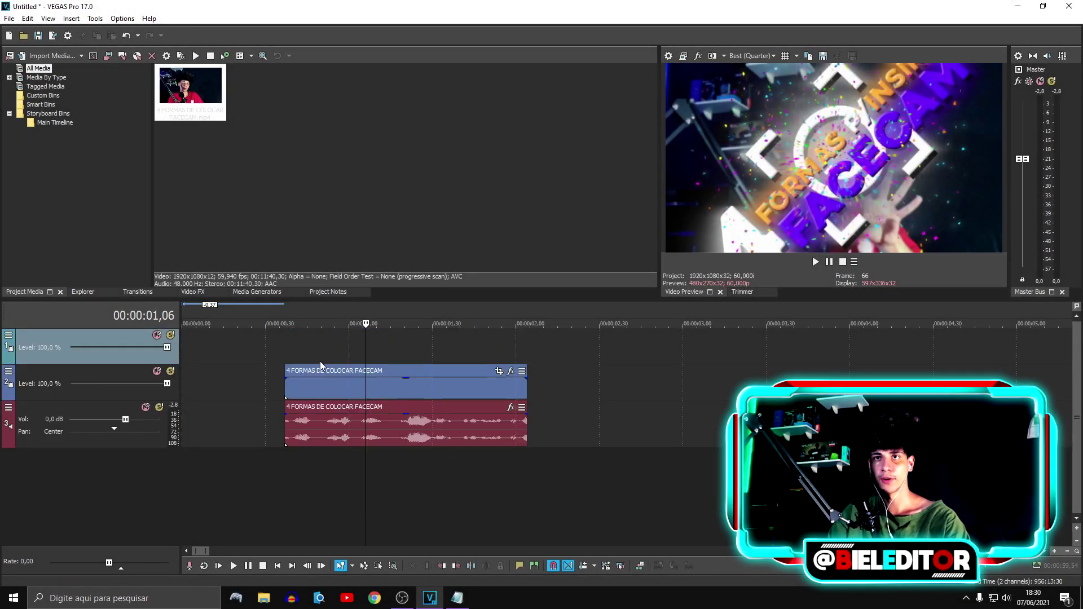
click(330, 395)
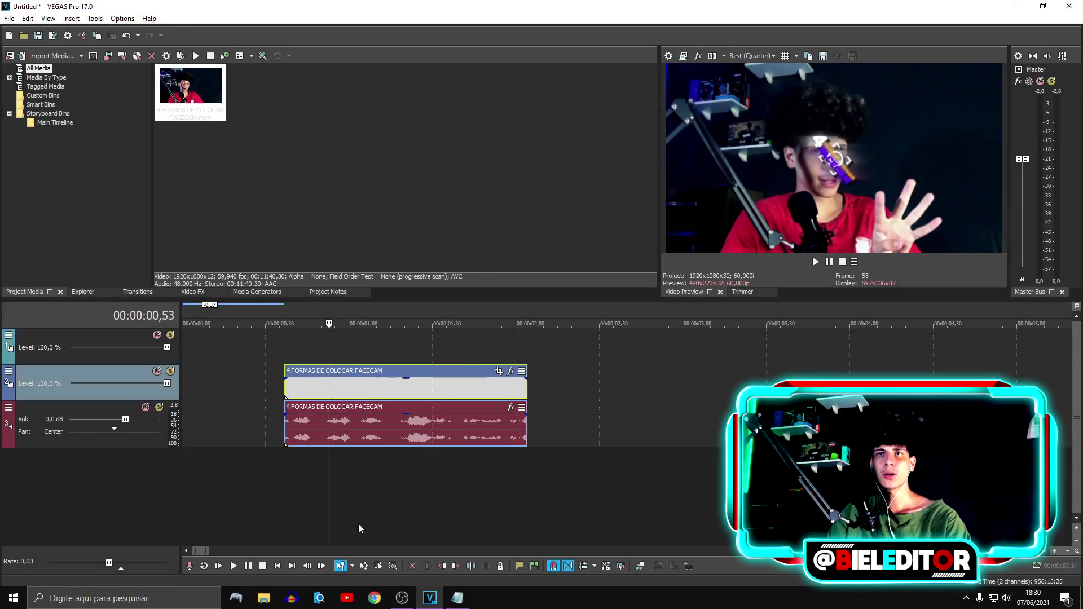
click(368, 496)
click(351, 395)
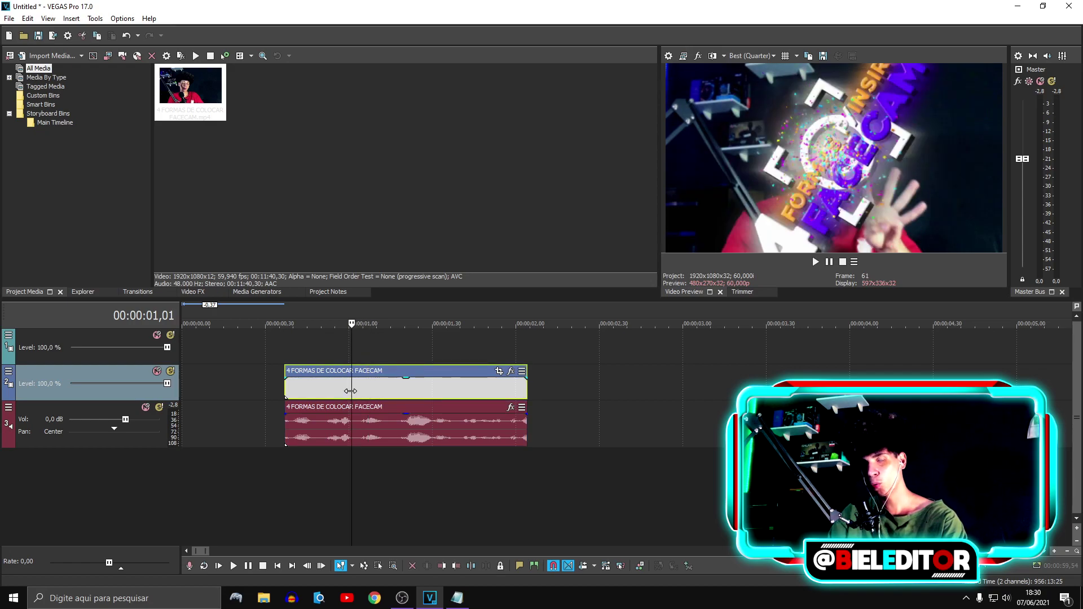
mouse_move(337, 391)
mouse_down()
mouse_move(364, 386)
mouse_move(349, 394)
mouse_up()
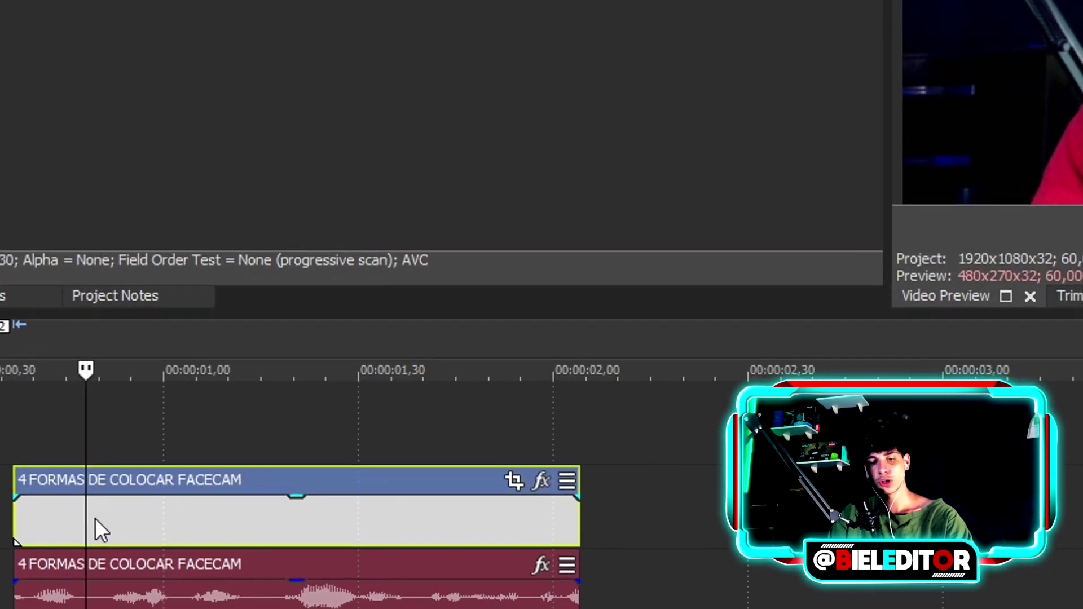
Duplicate the video event onto the new top track, aligned with the start of the original
right_click(59, 540)
click(181, 163)
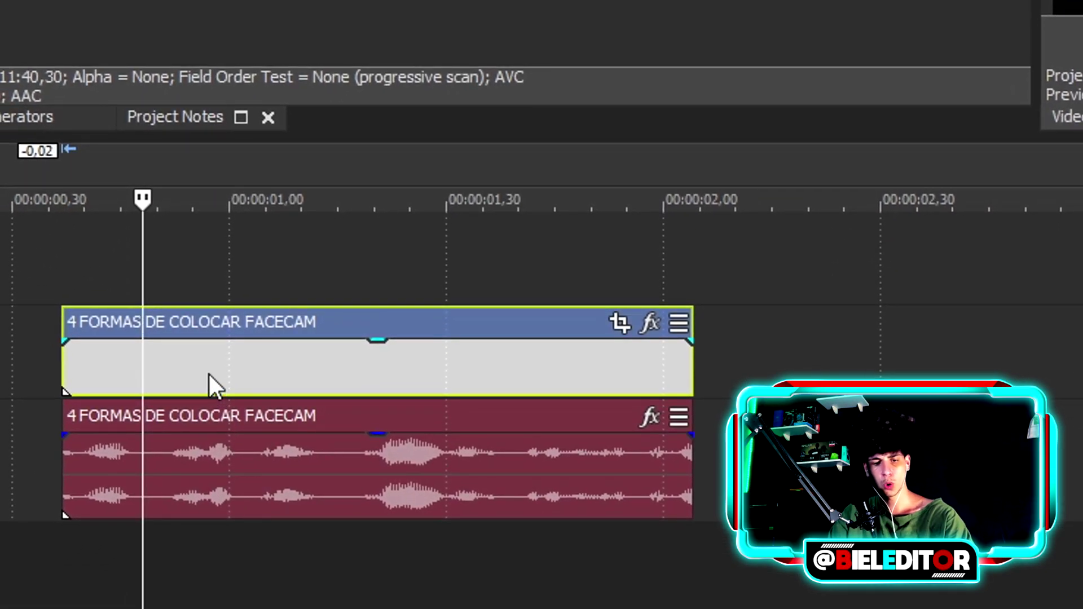
drag(209, 368, 224, 283)
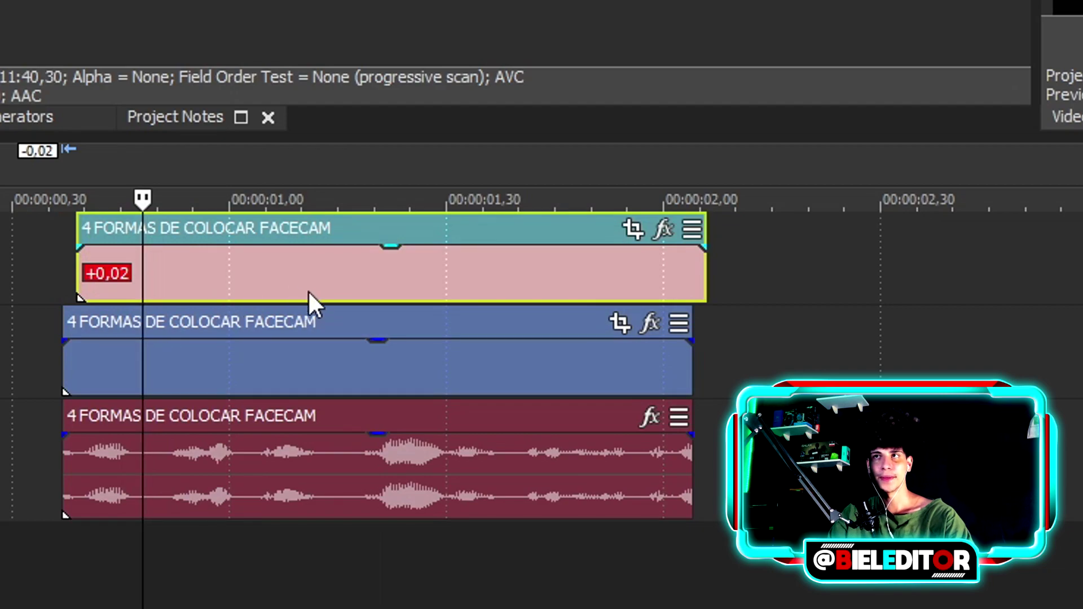
scroll(858, 283, up, 3)
drag(858, 283, 822, 271)
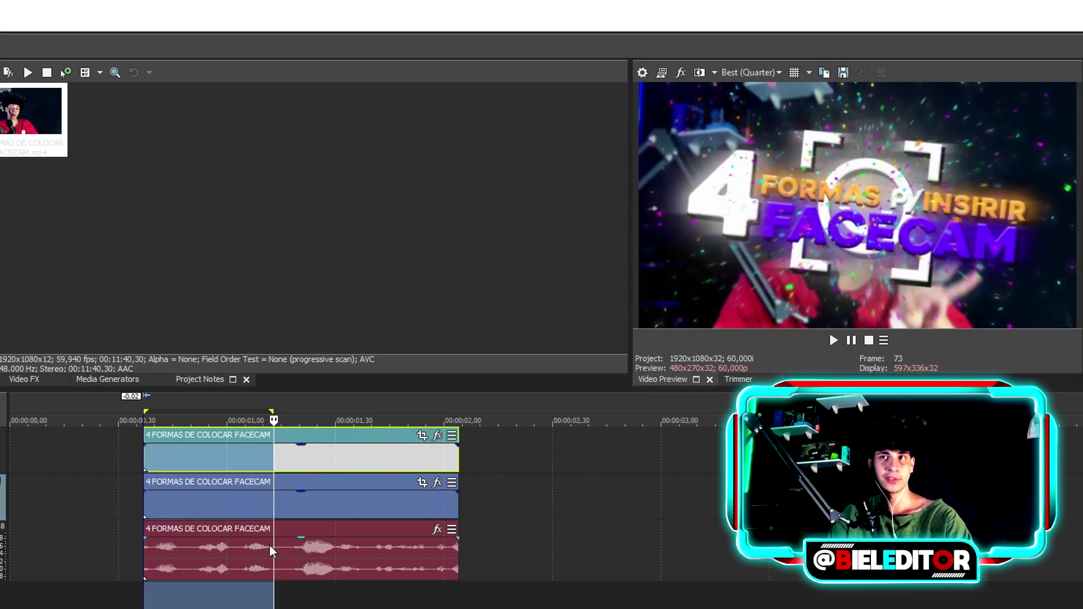
click(220, 606)
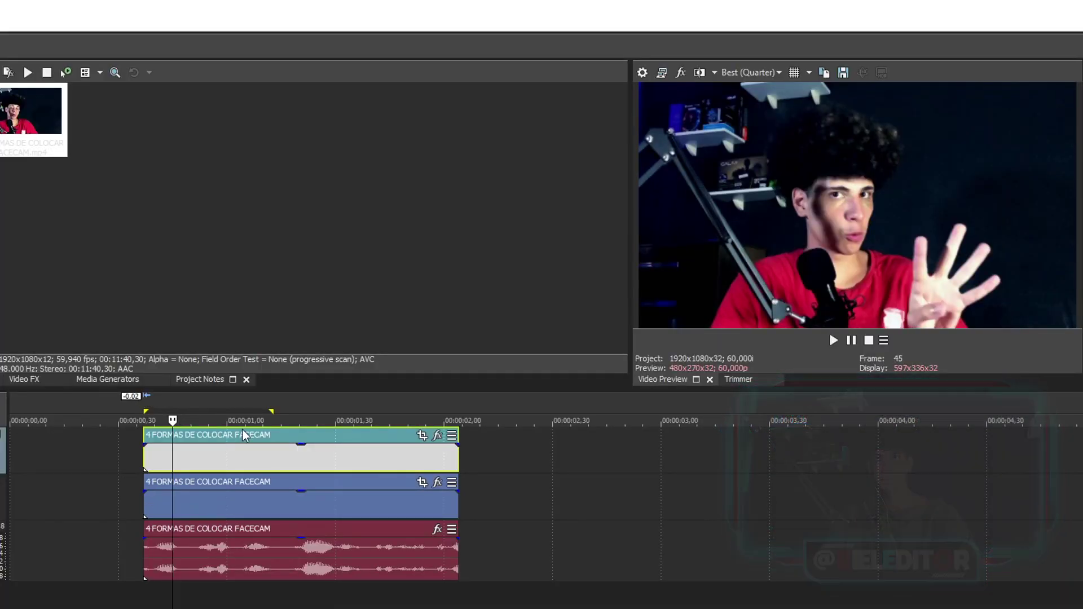
Select the duplicated video event and collapse the All folder in the Video FX list
click(180, 449)
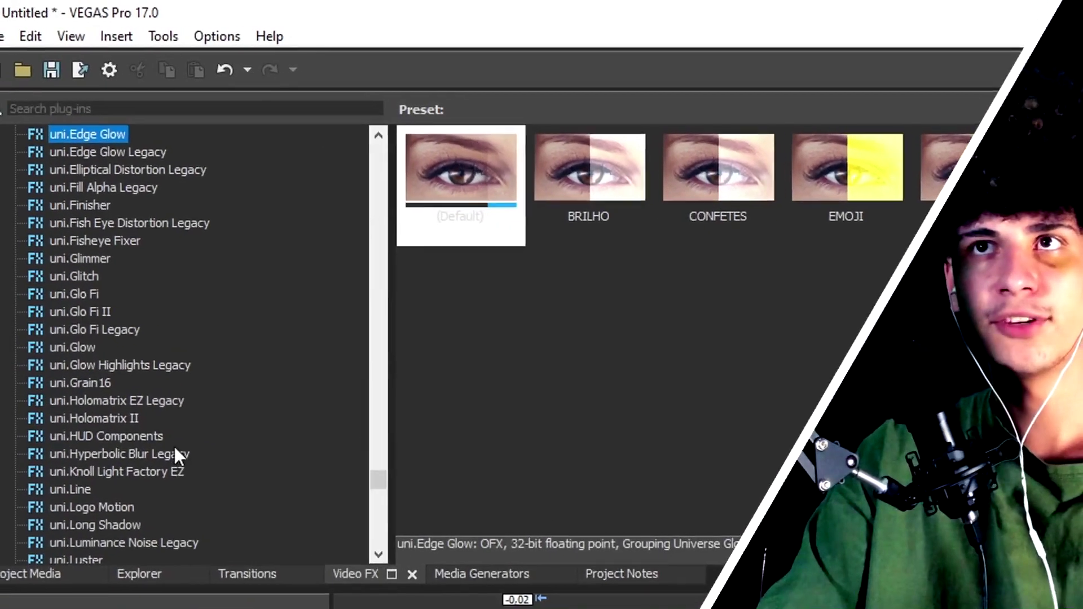
scroll(175, 447, up, 20)
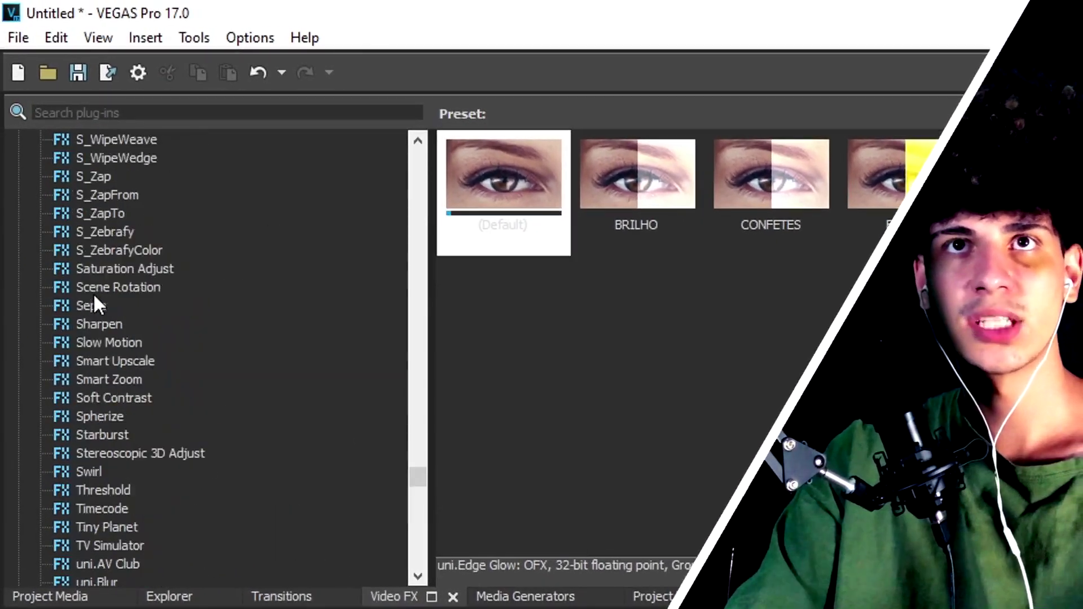
scroll(103, 292, up, 6)
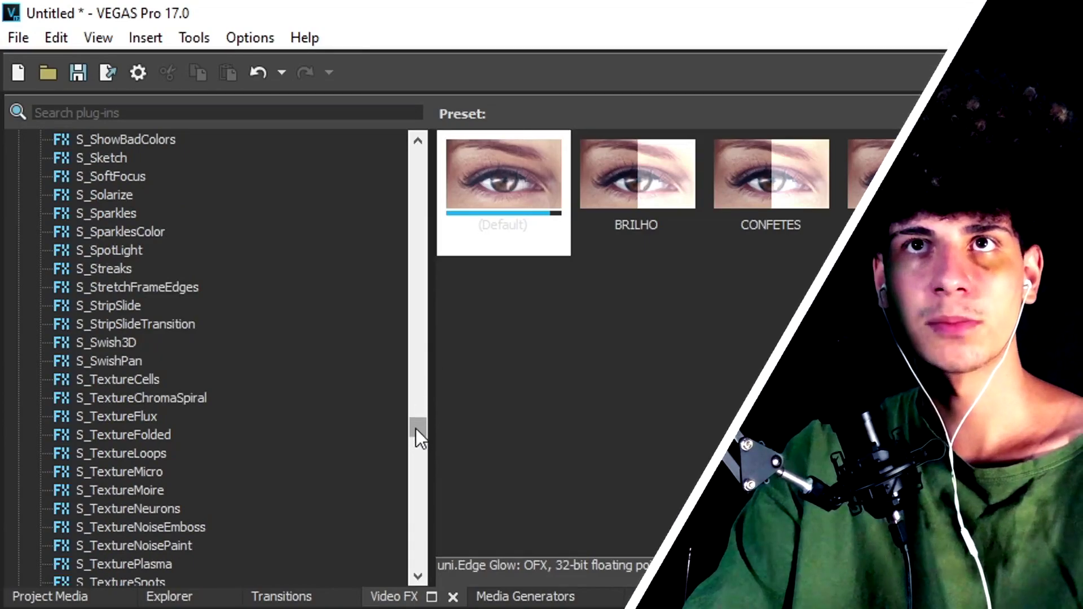
drag(416, 430, 436, 158)
click(19, 139)
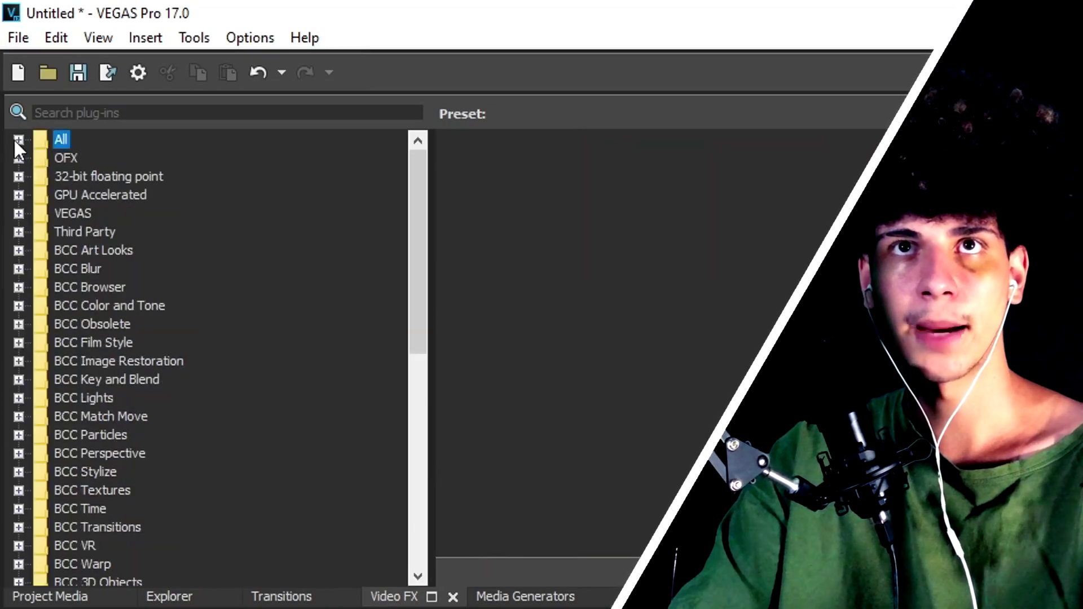
Find Glow among the VEGAS video effects and apply its (Default) preset to the duplicated event on the top track
double_click(79, 211)
scroll(127, 347, down, 2)
click(132, 347)
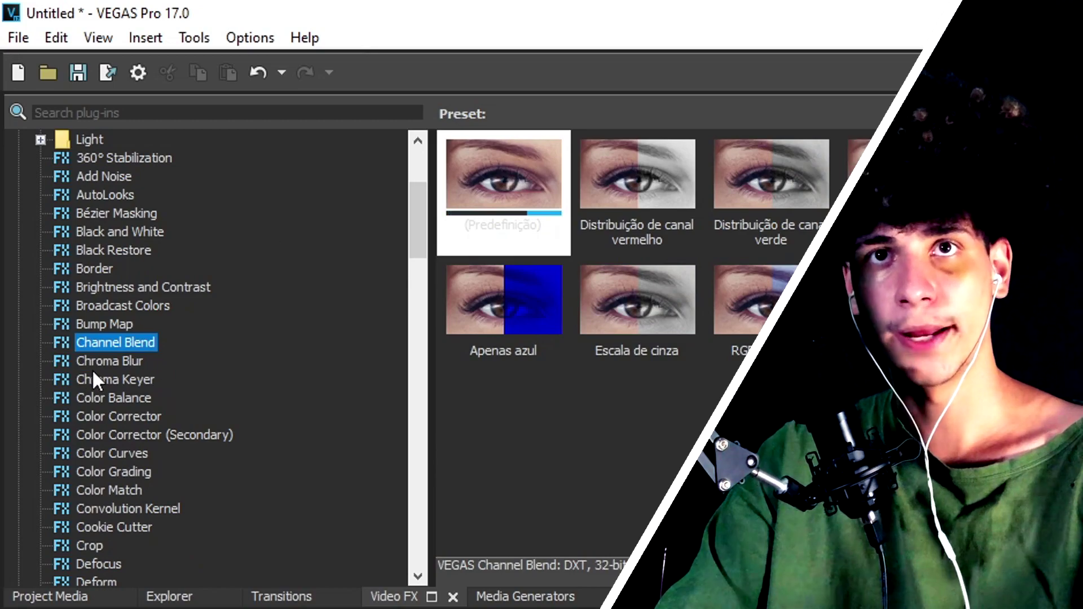
scroll(167, 375, down, 1)
scroll(129, 454, down, 1)
click(118, 469)
scroll(117, 472, down, 2)
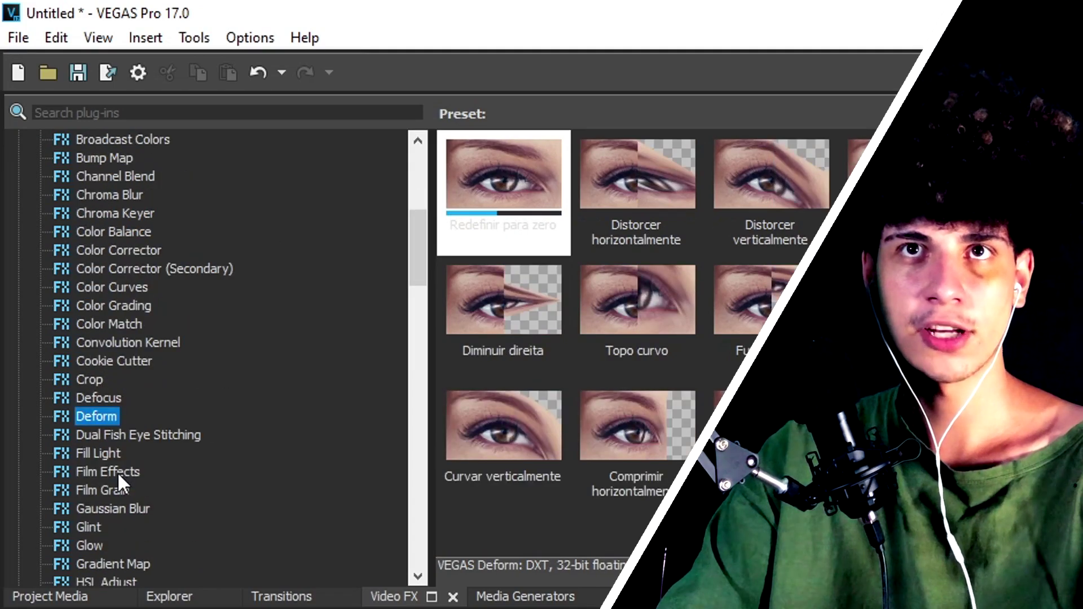
click(91, 491)
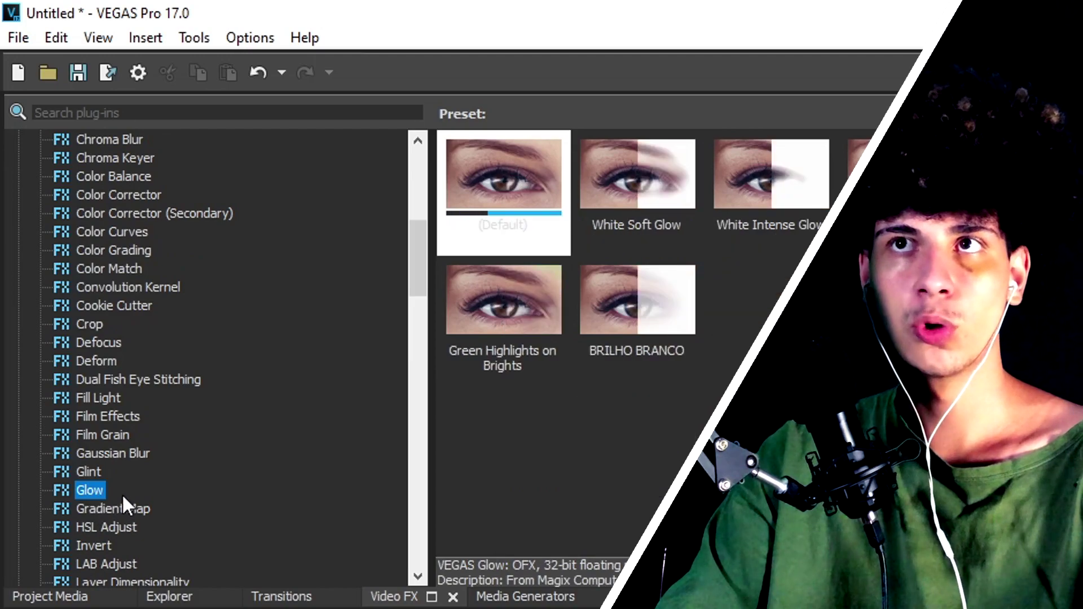
click(509, 202)
drag(502, 233, 728, 608)
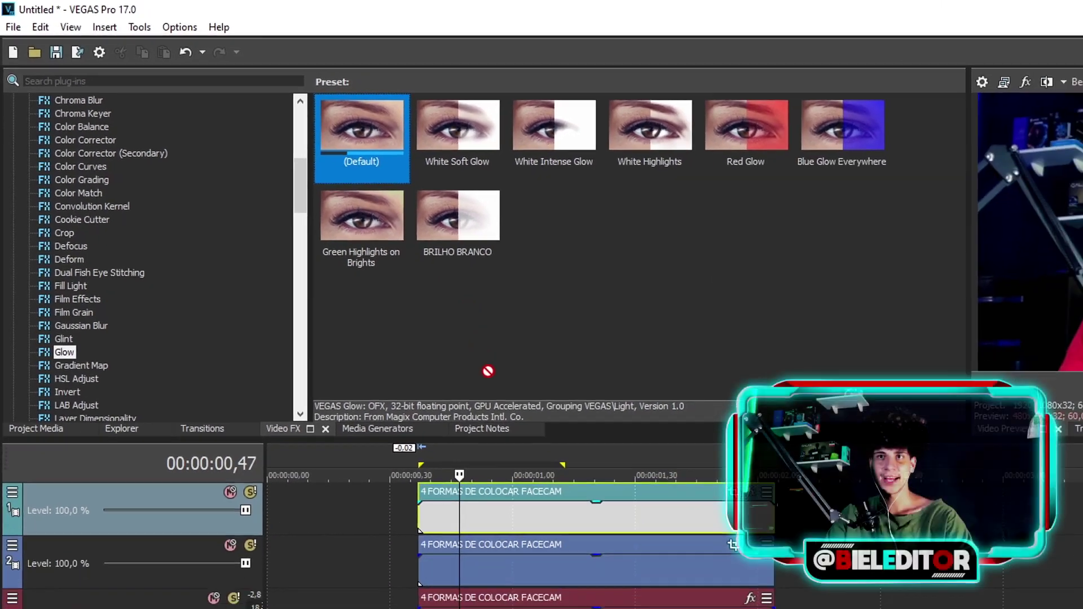
drag(392, 384, 391, 385)
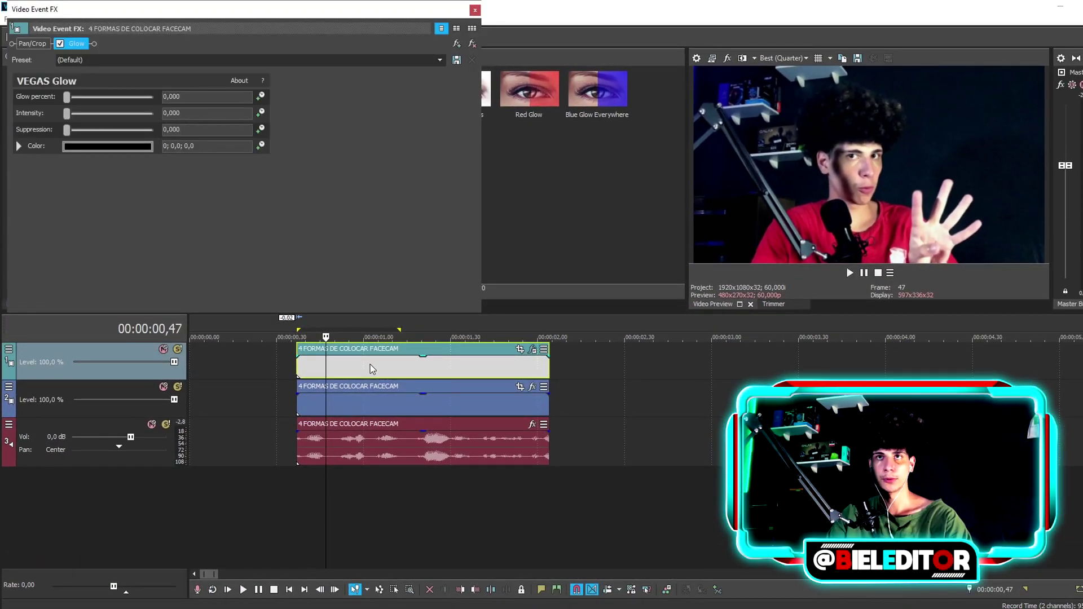
Set the glow color to bright green with HSV values 118; 1,0; 1,0
click(84, 148)
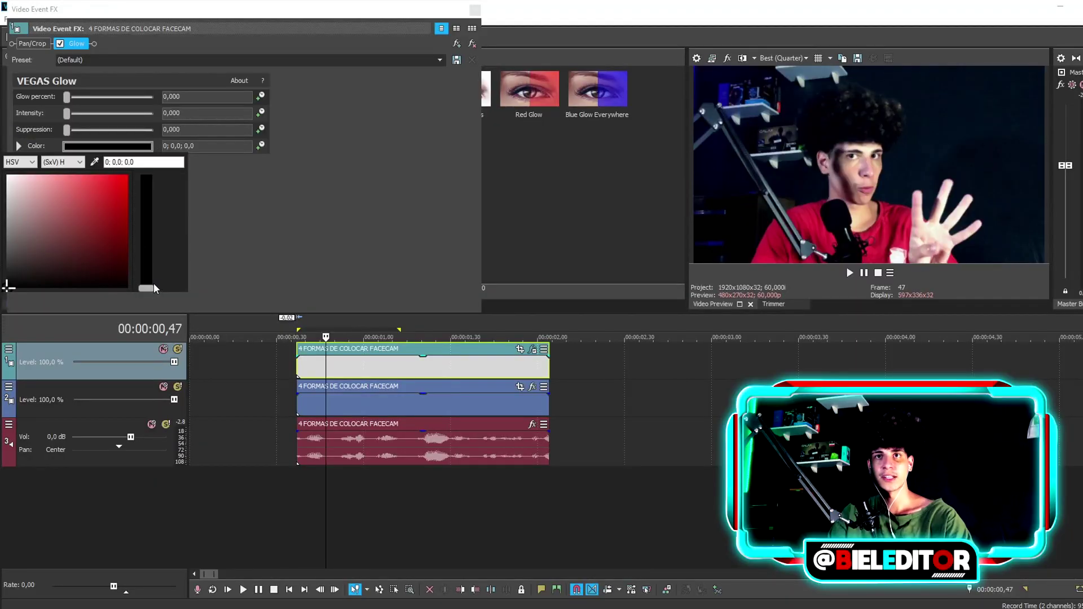
drag(154, 285, 147, 271)
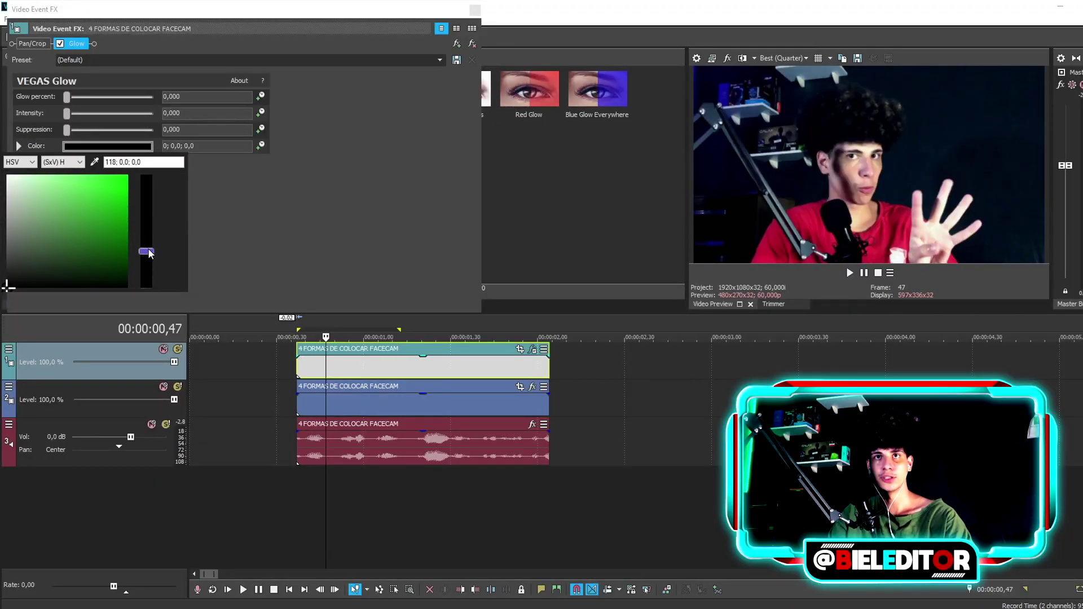
click(127, 176)
Set Glow percent to 0,272, Intensity to 1,088 and Suppression to 0,156, with the preview quality at Best (Full)
drag(66, 96, 78, 132)
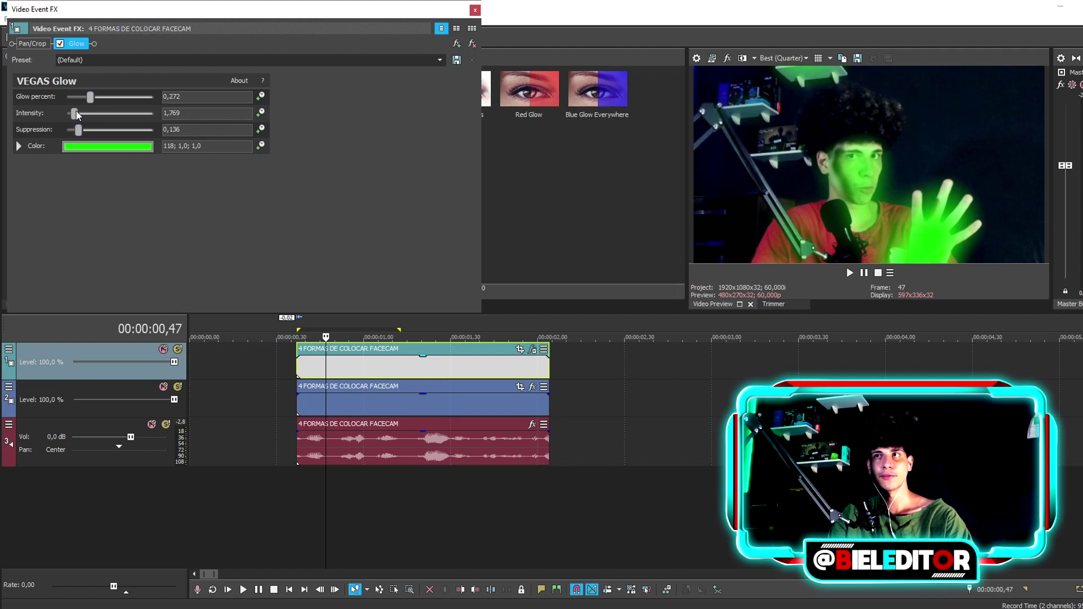
drag(90, 98, 72, 115)
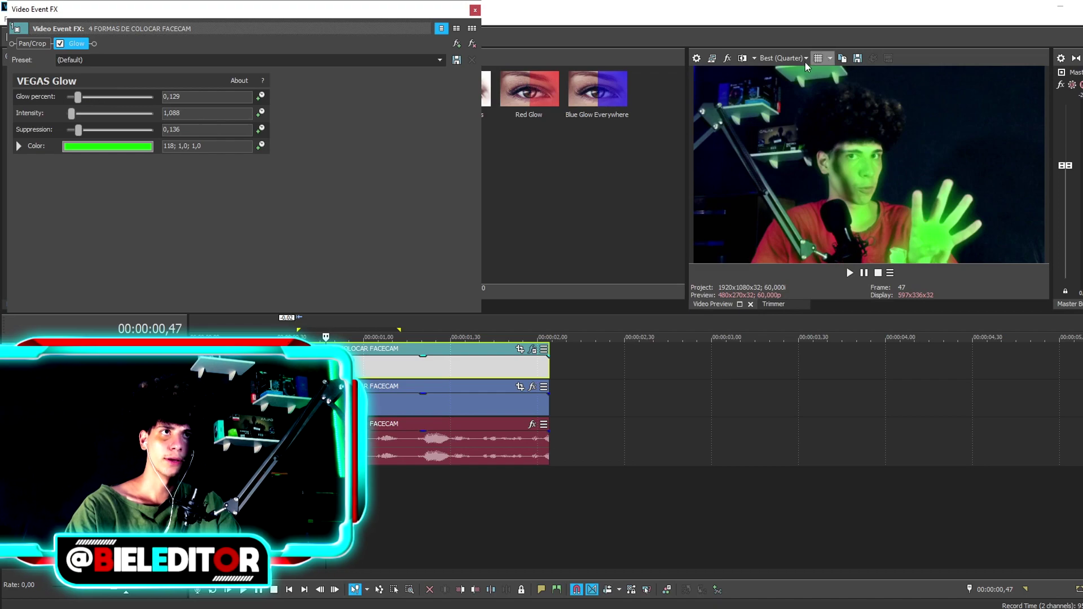
click(806, 58)
click(790, 107)
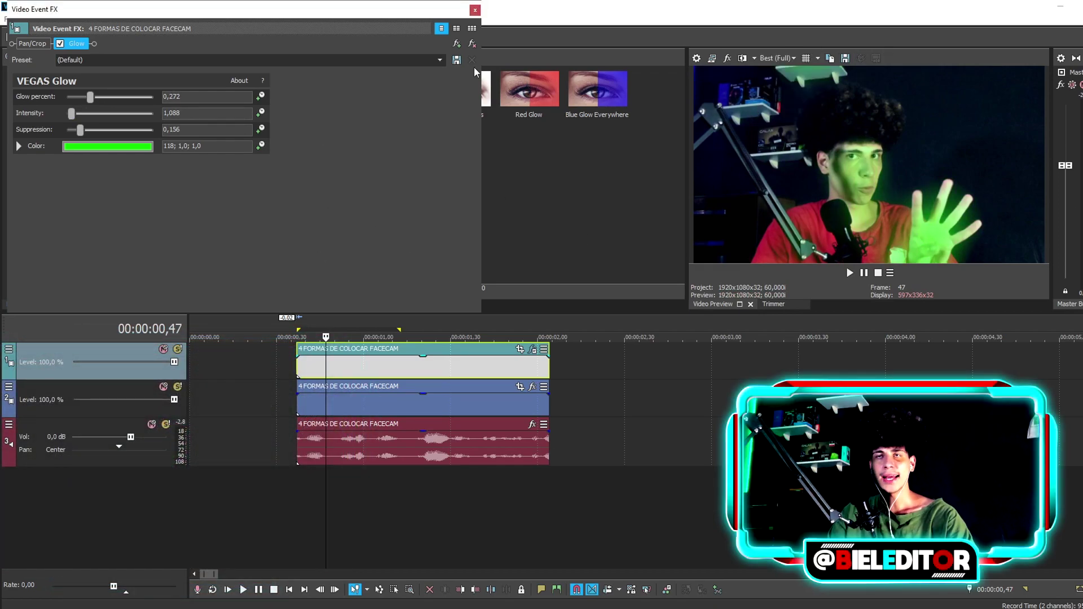
click(475, 10)
Add the Resposta Certa sound effect from the Pack de Efeitos sonoros 2.0 folder on a new audio track at the clip's start
click(320, 485)
click(308, 486)
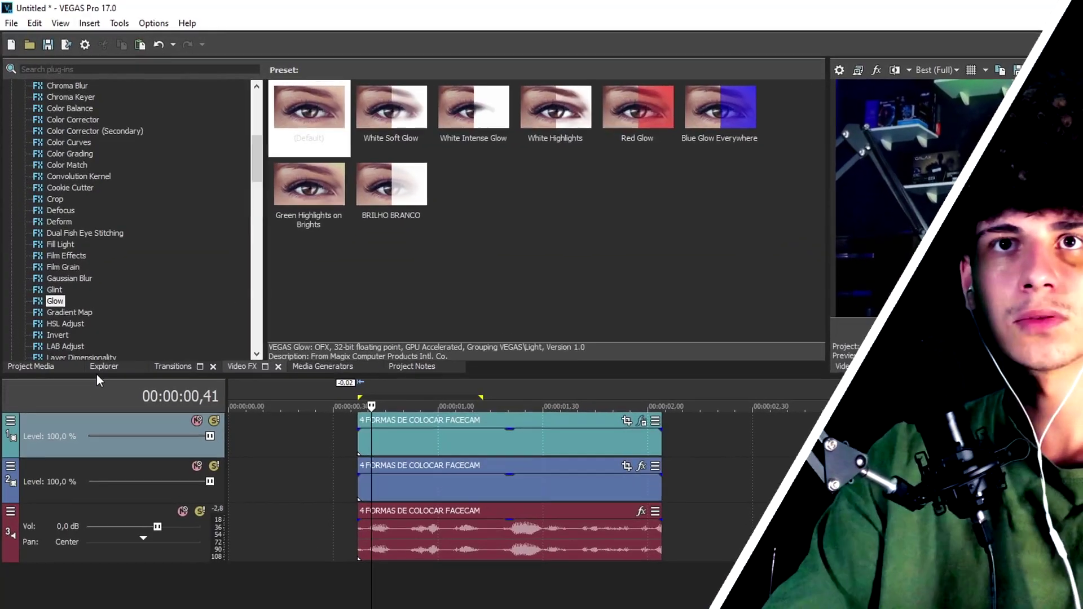
click(105, 384)
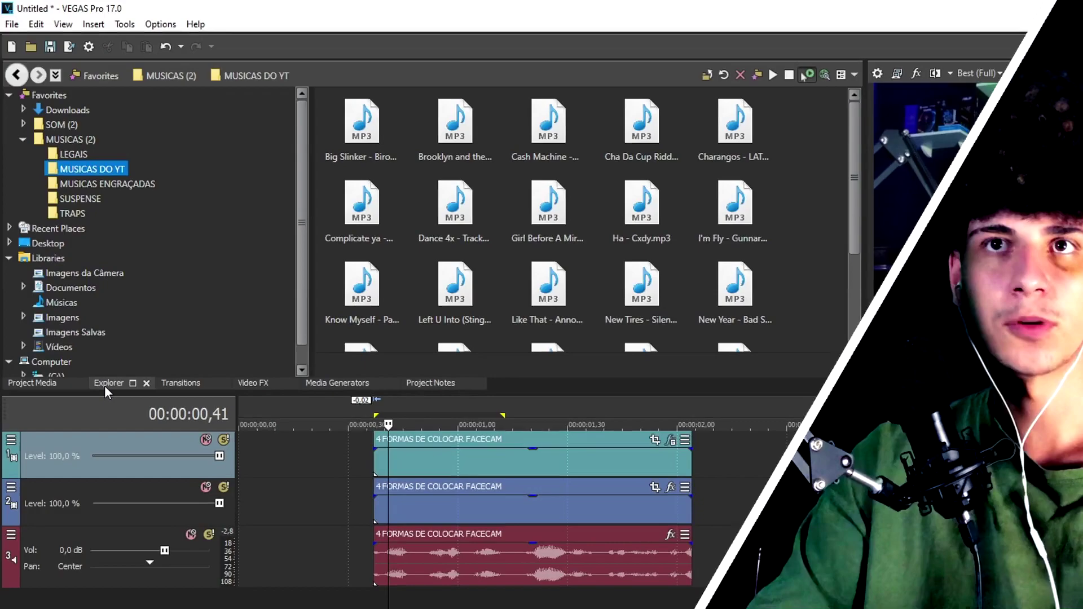
scroll(468, 237, down, 1)
scroll(451, 222, up, 1)
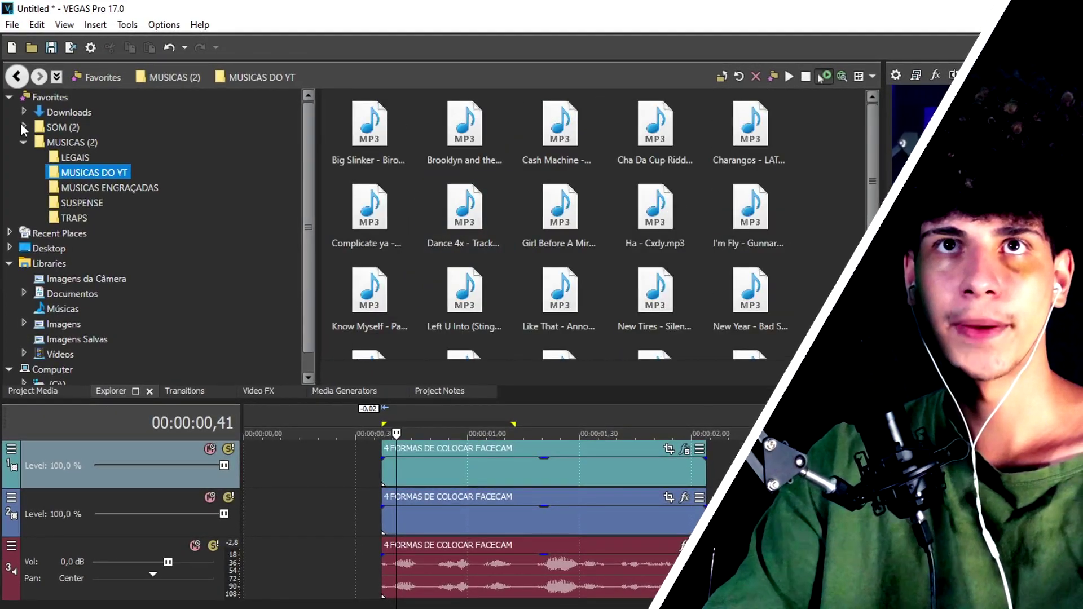
click(24, 127)
click(113, 157)
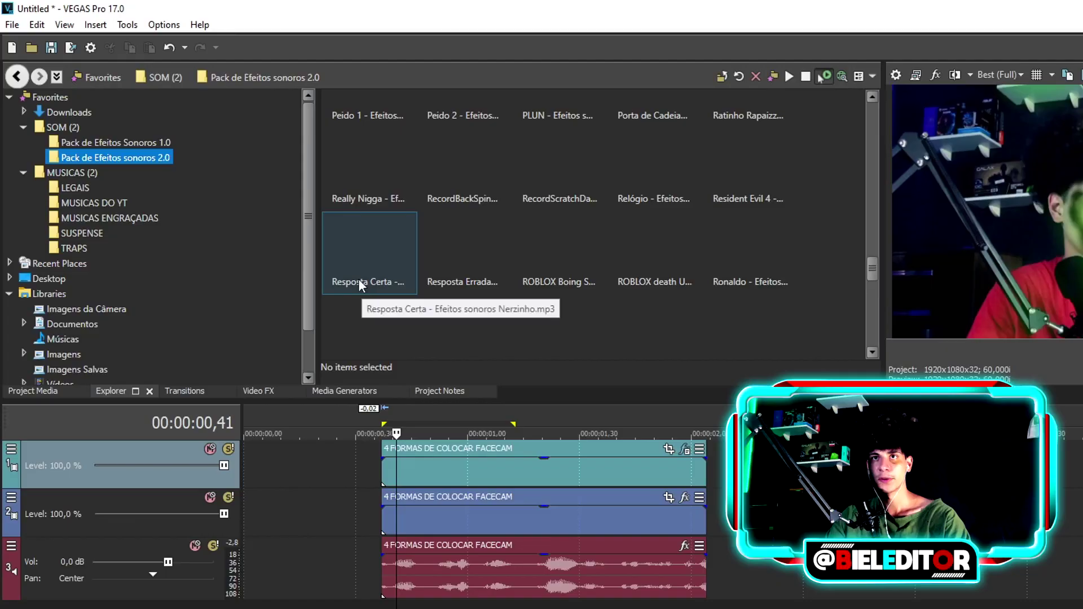
drag(358, 278, 352, 585)
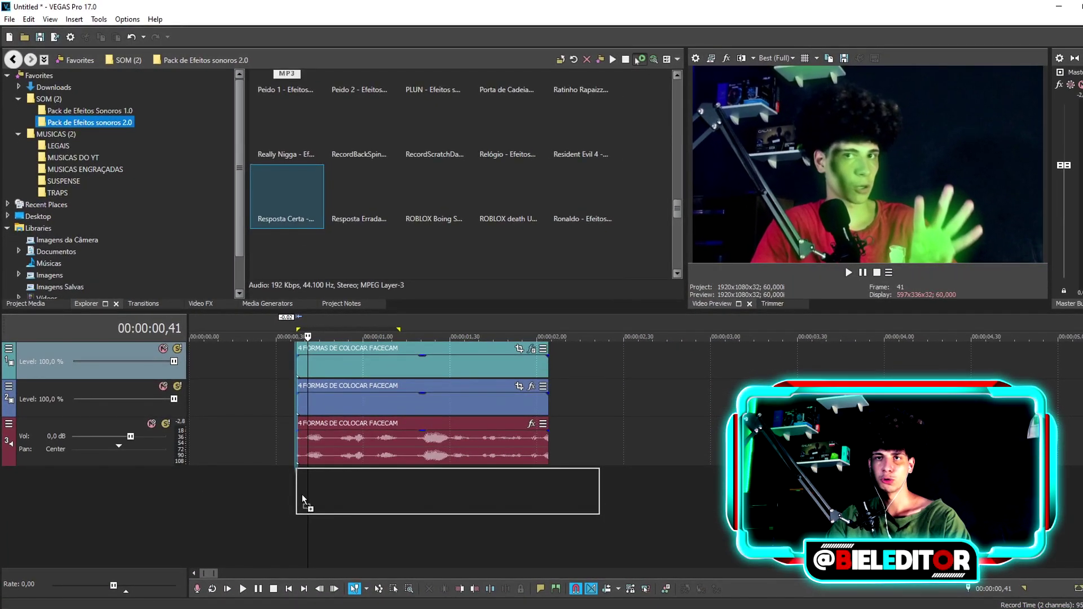
drag(303, 499, 304, 497)
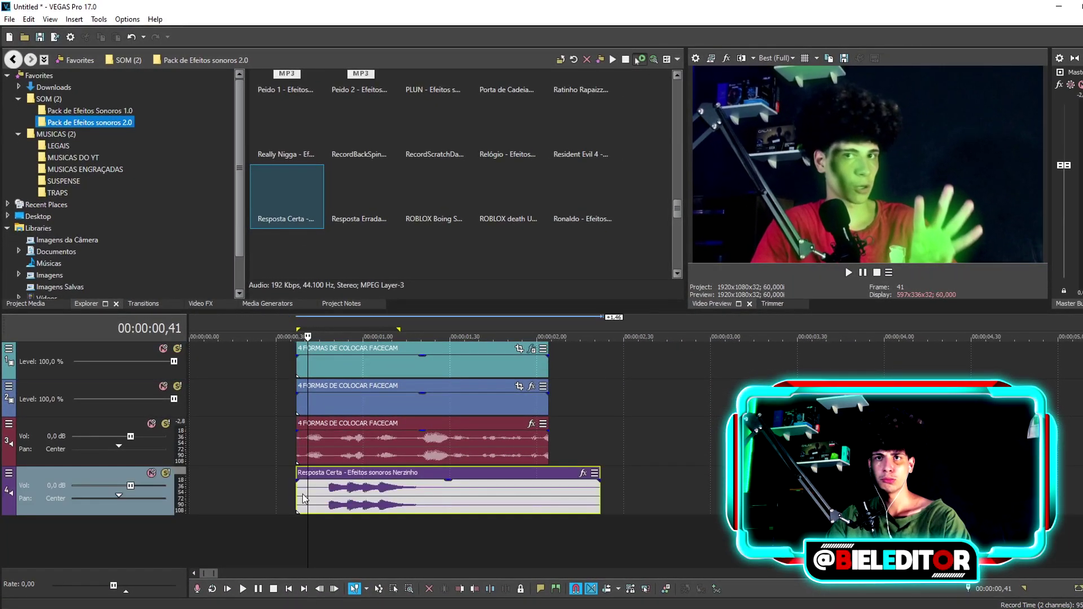
Trim the silent beginning off the Resposta Certa sound and align its first note with the start of the video
click(296, 524)
scroll(486, 523, up, 4)
click(745, 491)
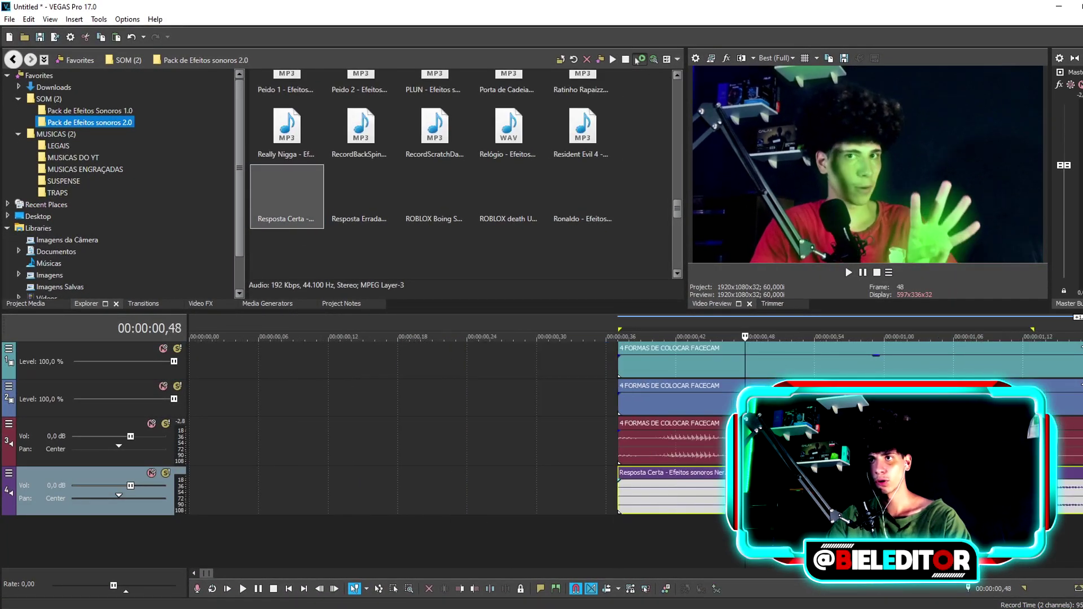
key(Delete)
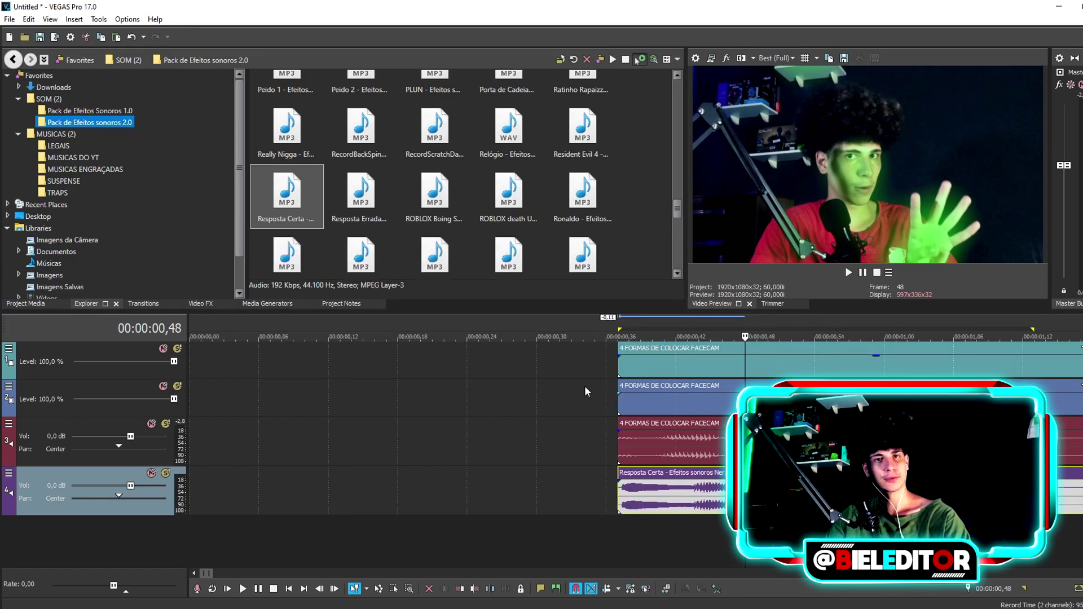
scroll(584, 389, down, 2)
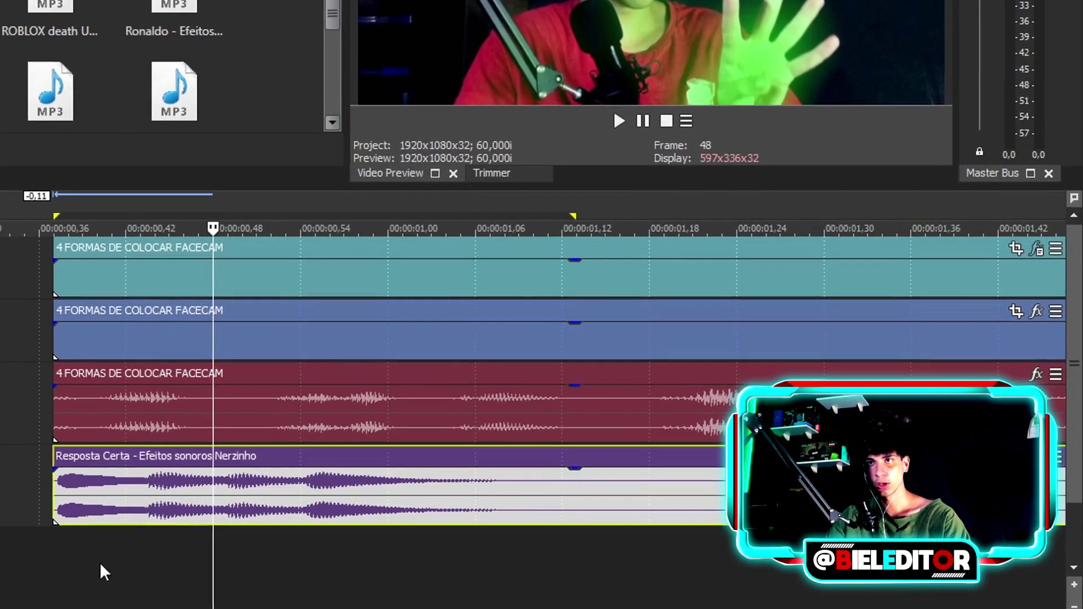
Examine where each note of the sound effect falls along its waveform
click(67, 557)
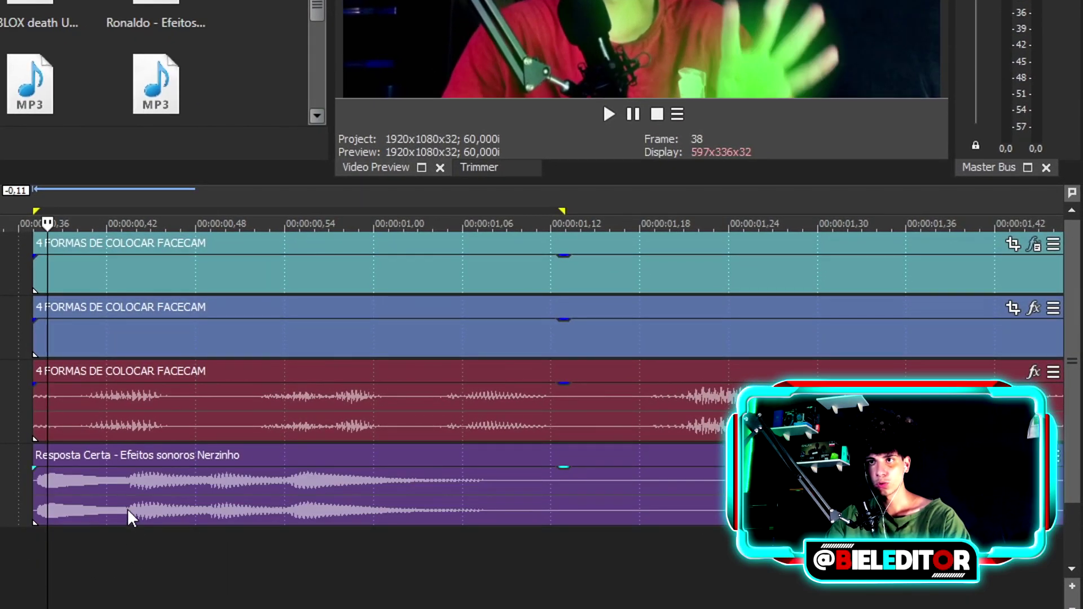
click(123, 510)
click(228, 493)
click(299, 489)
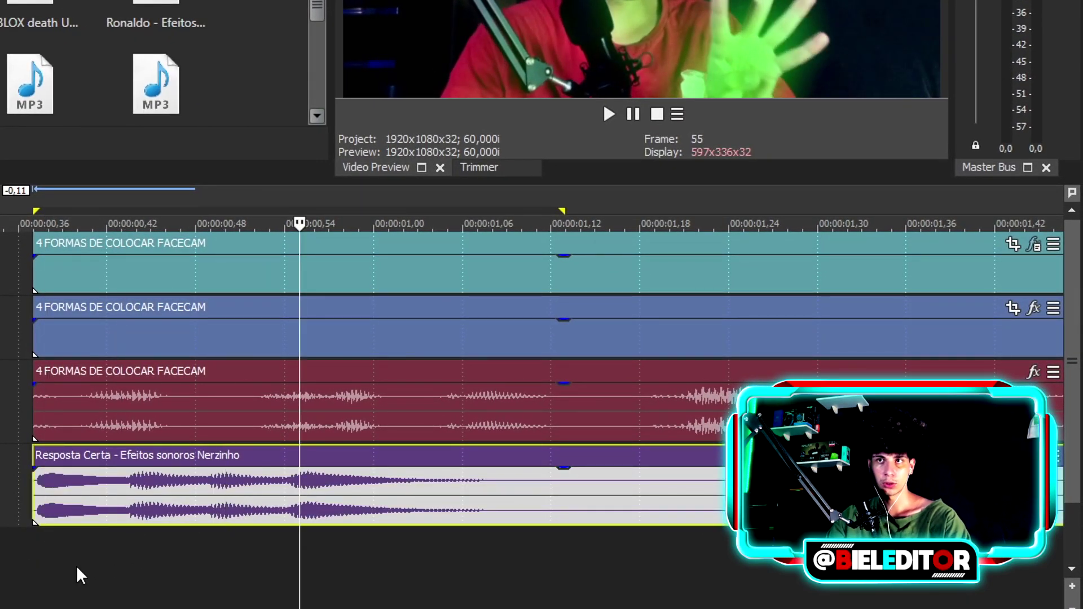
Split the top glow clip at about 0,42 s where the first note ends and trim the remainder to start on the second note
click(47, 285)
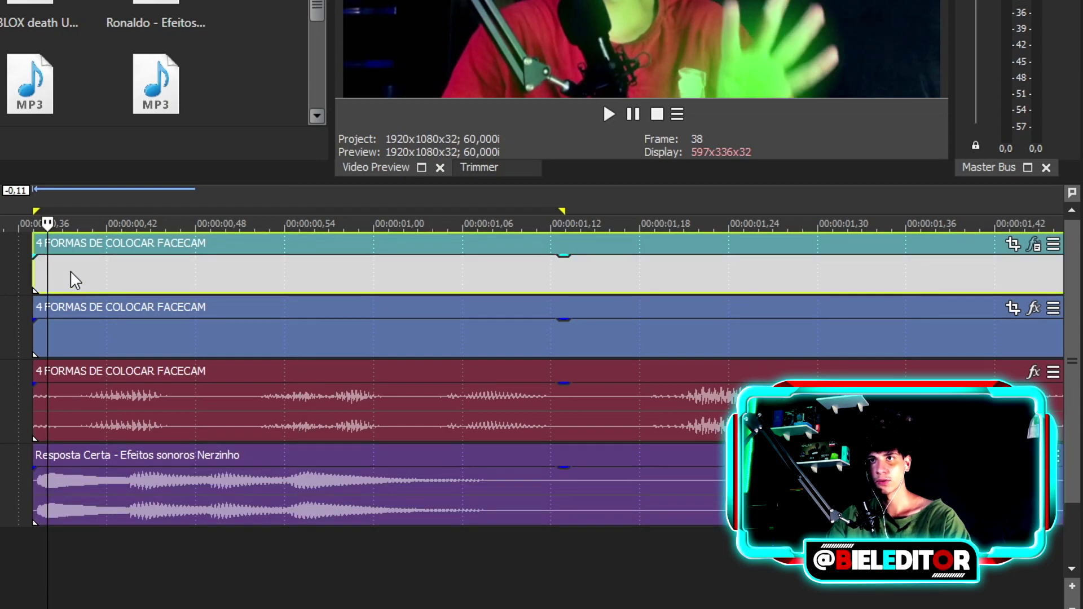
click(66, 273)
click(101, 272)
click(113, 272)
key(s)
drag(128, 272, 132, 270)
Cut gaps in the glow clip after the second and third notes, starting the following pieces at frames 49 and 54
click(192, 267)
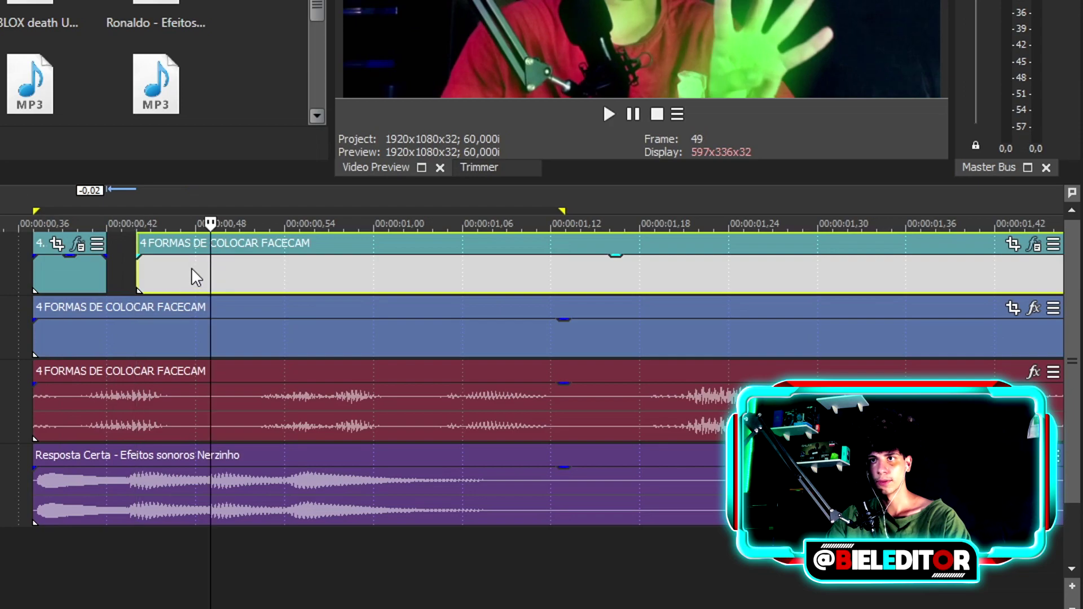
key(s)
click(213, 269)
drag(215, 268, 319, 269)
click(257, 268)
key(s)
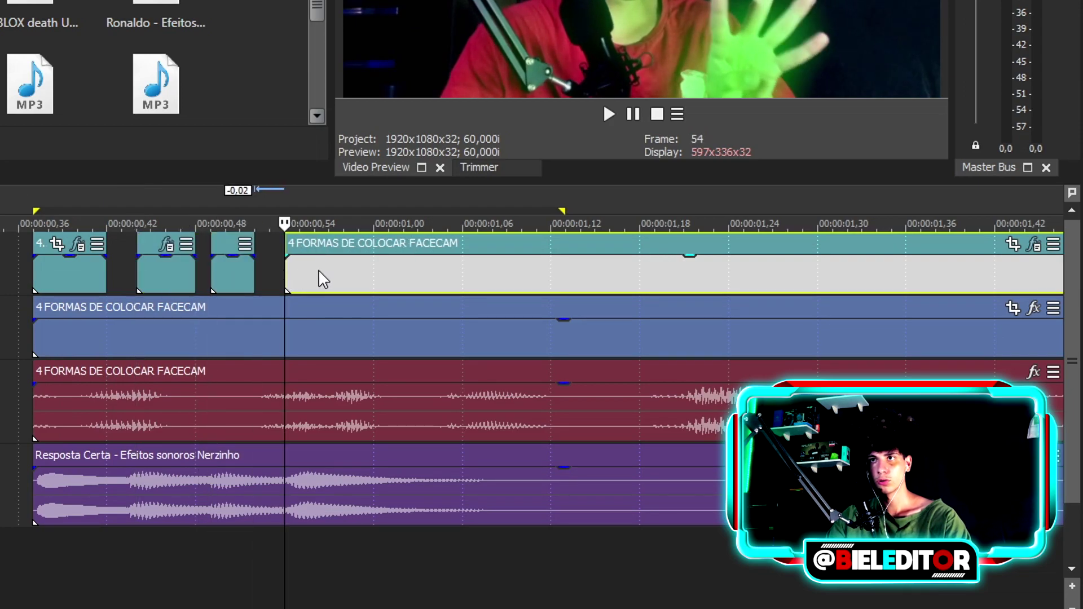
Split the glow clip at frame 63 during the fourth note's decay and trim the remaining piece to end at frame 70
click(390, 272)
click(418, 273)
key(s)
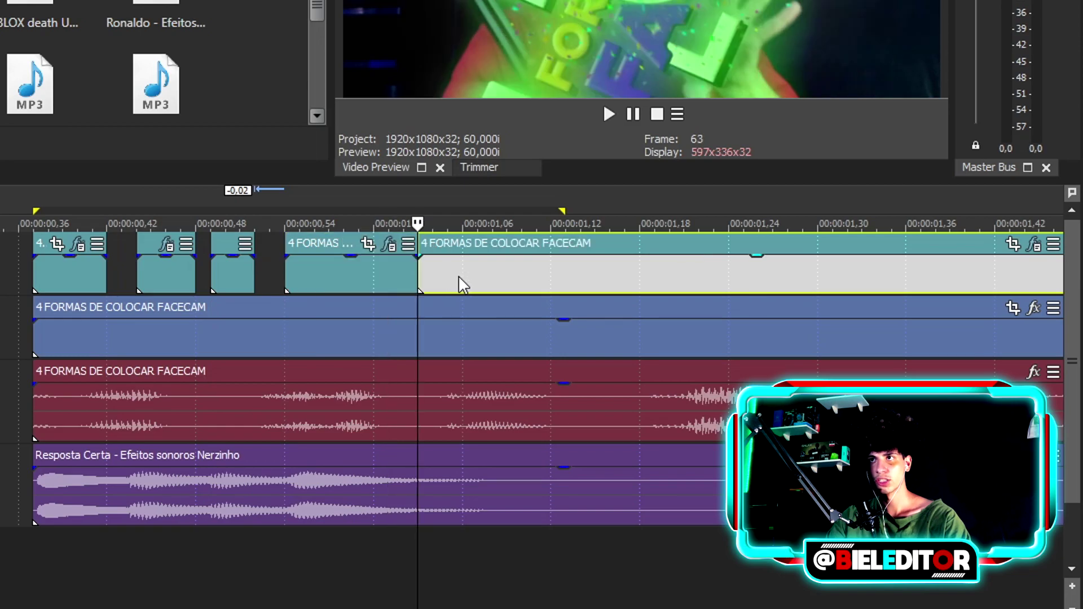
click(523, 275)
key(alt+bracketright)
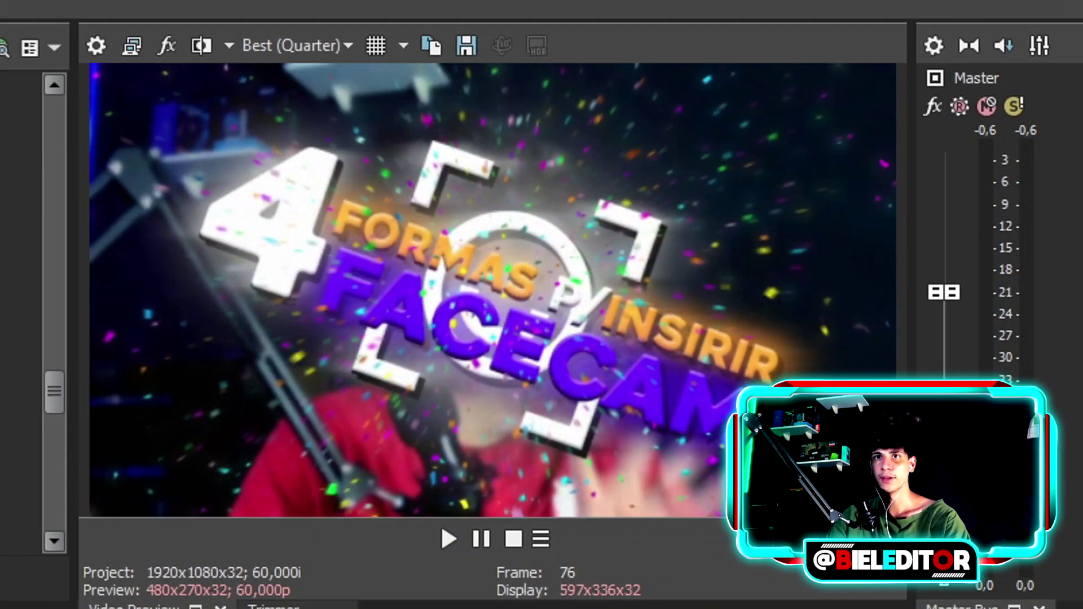
Play back the flashing glow and add a fade-out over the full length of the last glow piece
key(space)
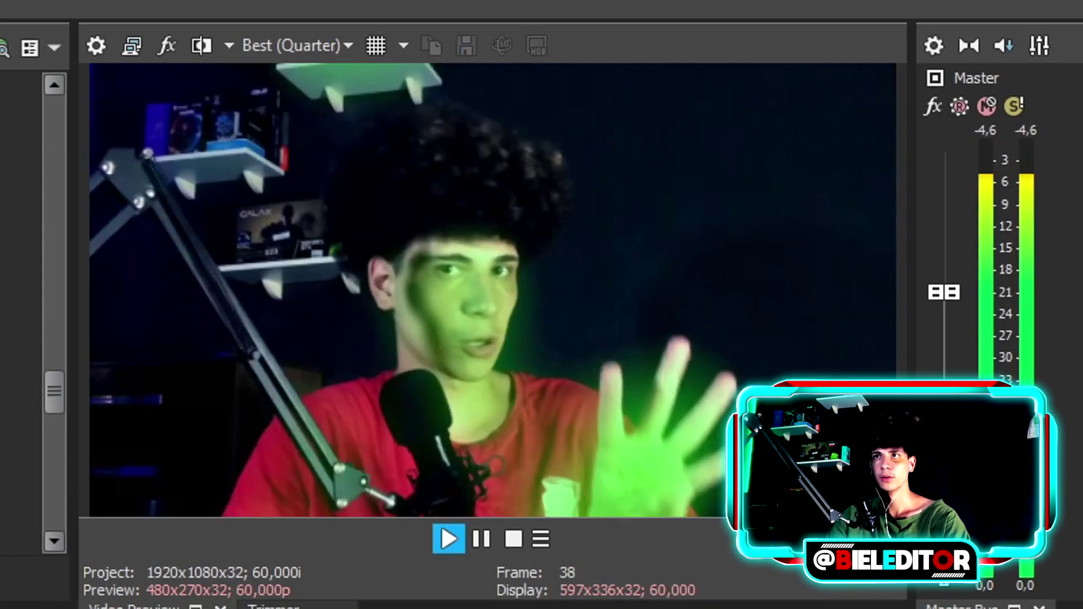
key(space)
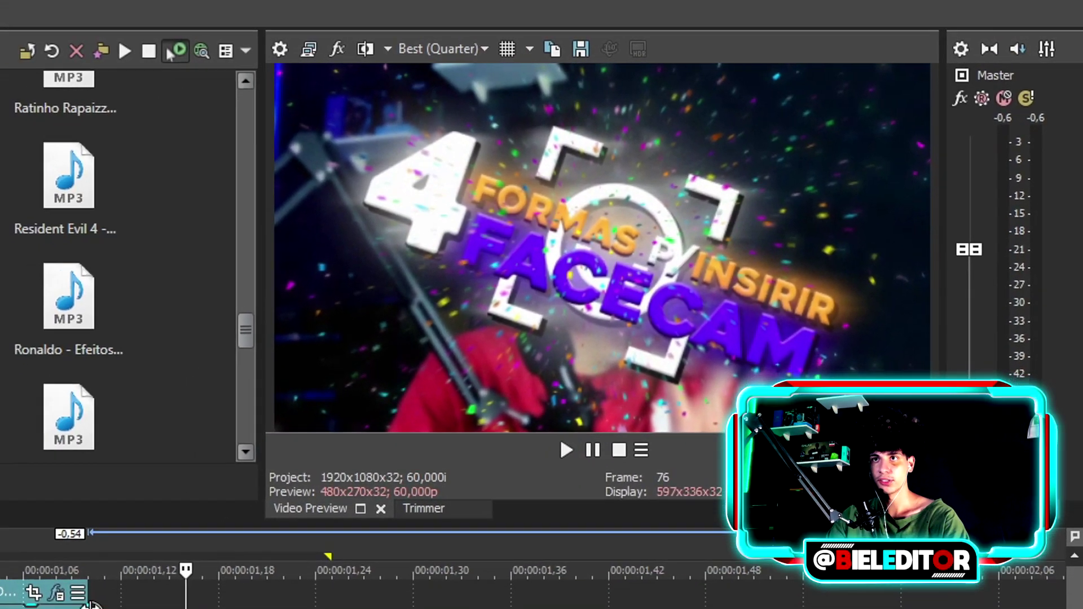
drag(179, 555, 97, 557)
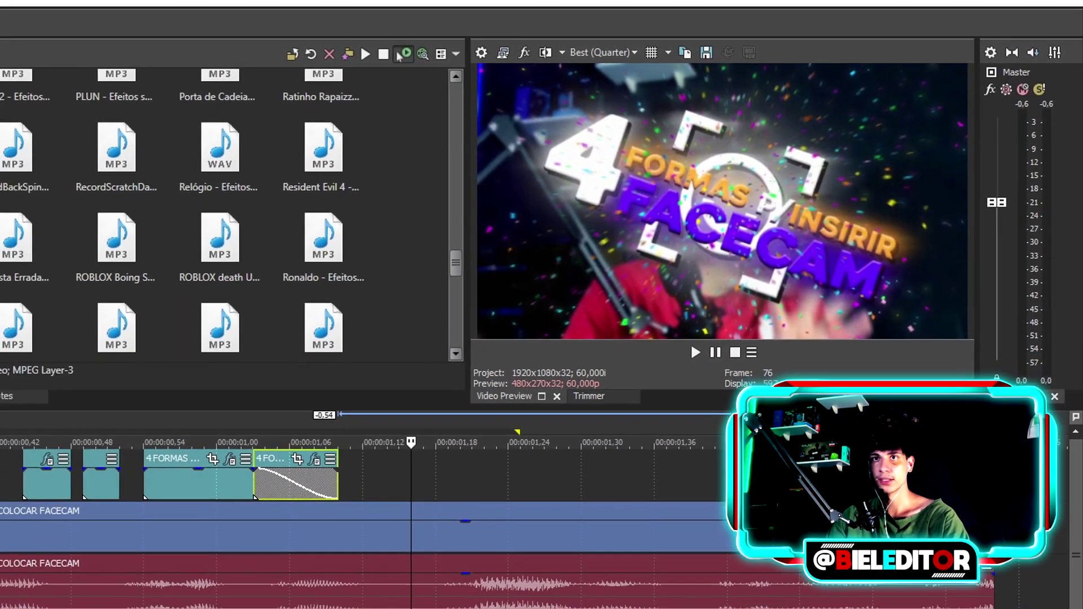
key(space)
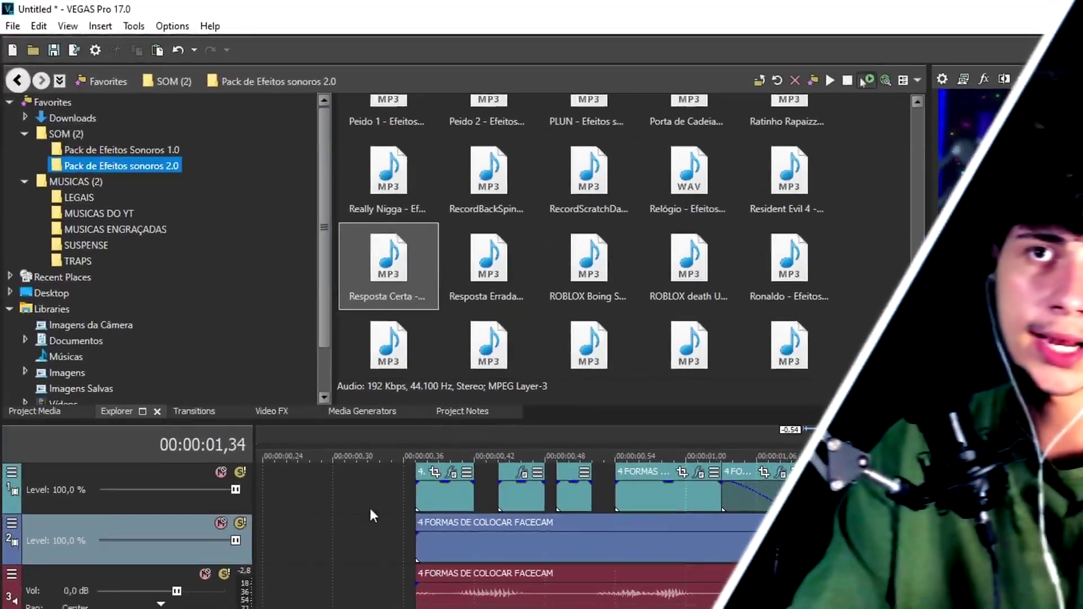
Browse the video effects, including LAB Adjust and LUT Filter, down to uni.Edge Glow in the Universe Glow group
click(271, 411)
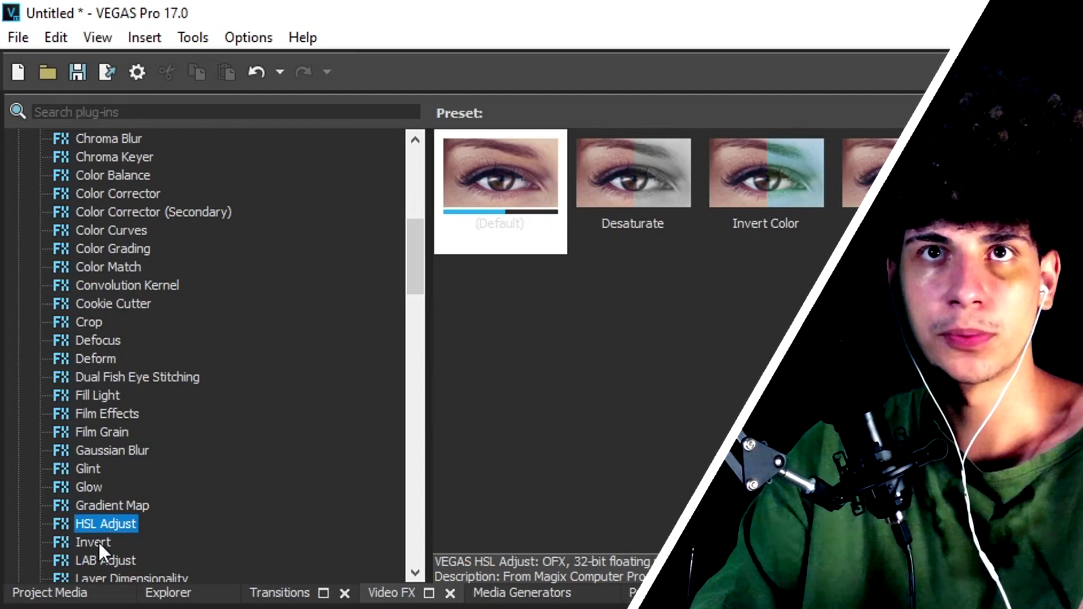
scroll(101, 526, down, 1)
click(109, 503)
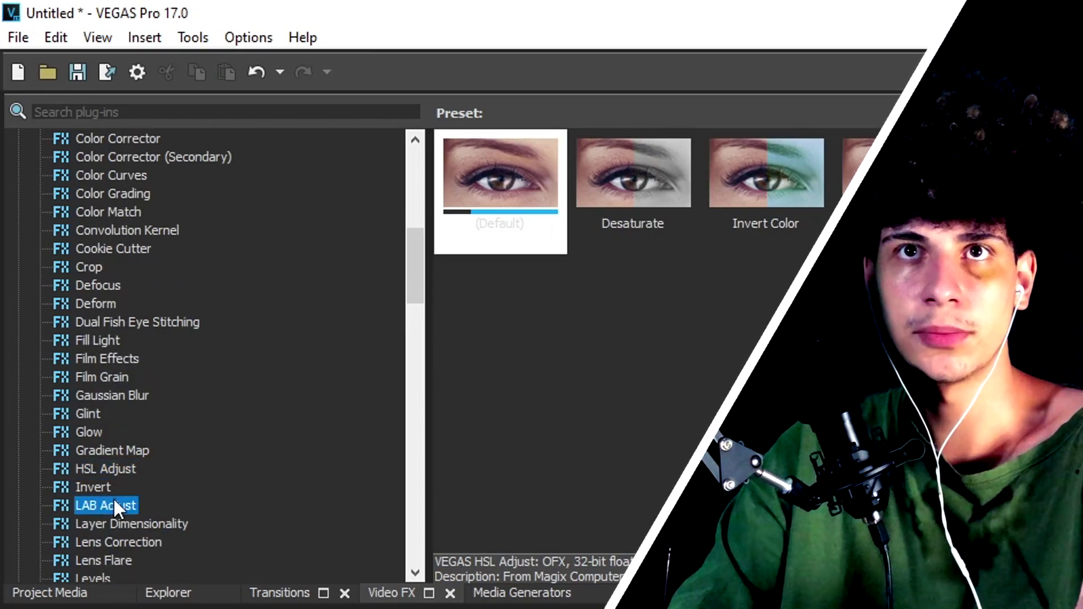
scroll(211, 539, down, 2)
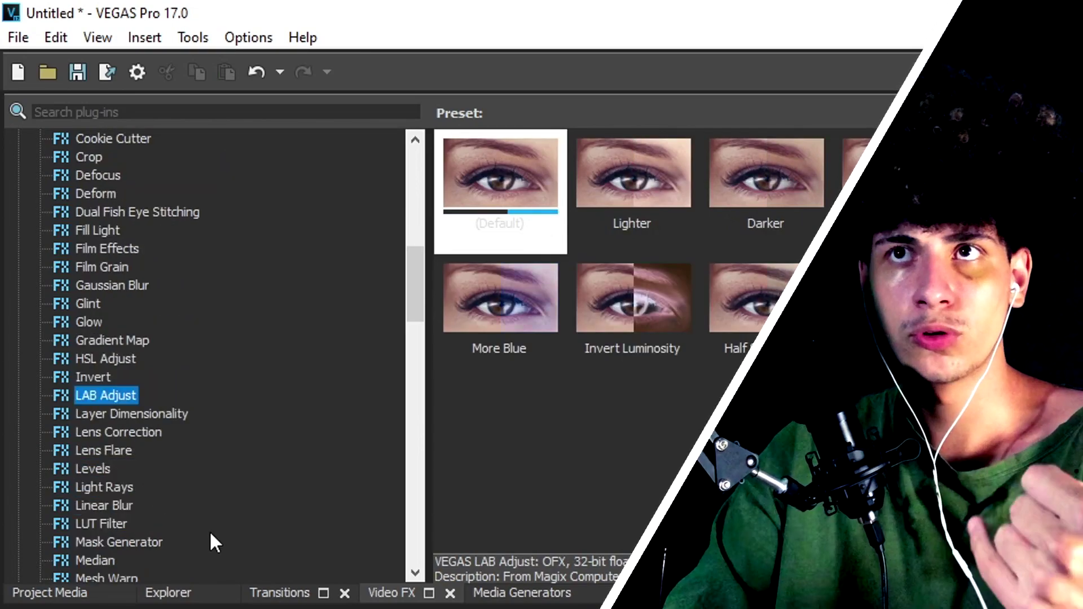
click(101, 506)
click(108, 525)
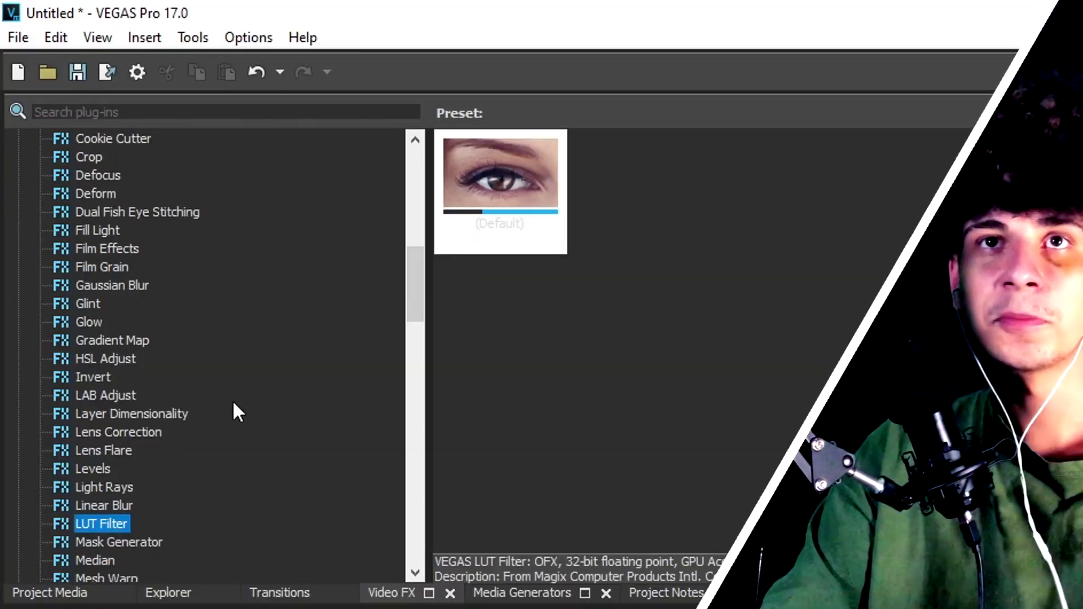
scroll(235, 411, down, 18)
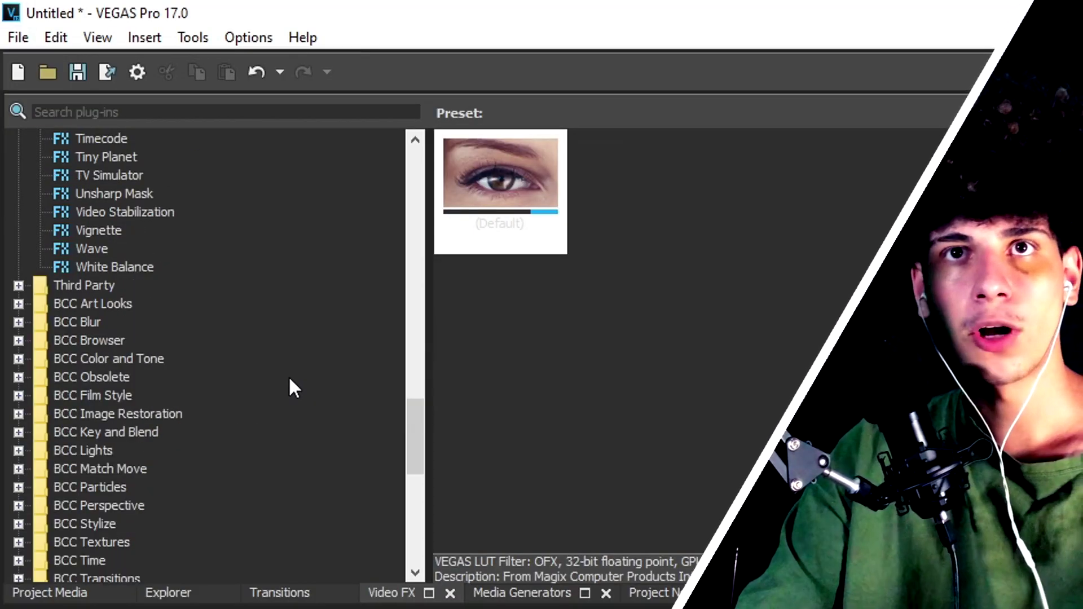
scroll(291, 383, up, 1)
scroll(294, 386, down, 8)
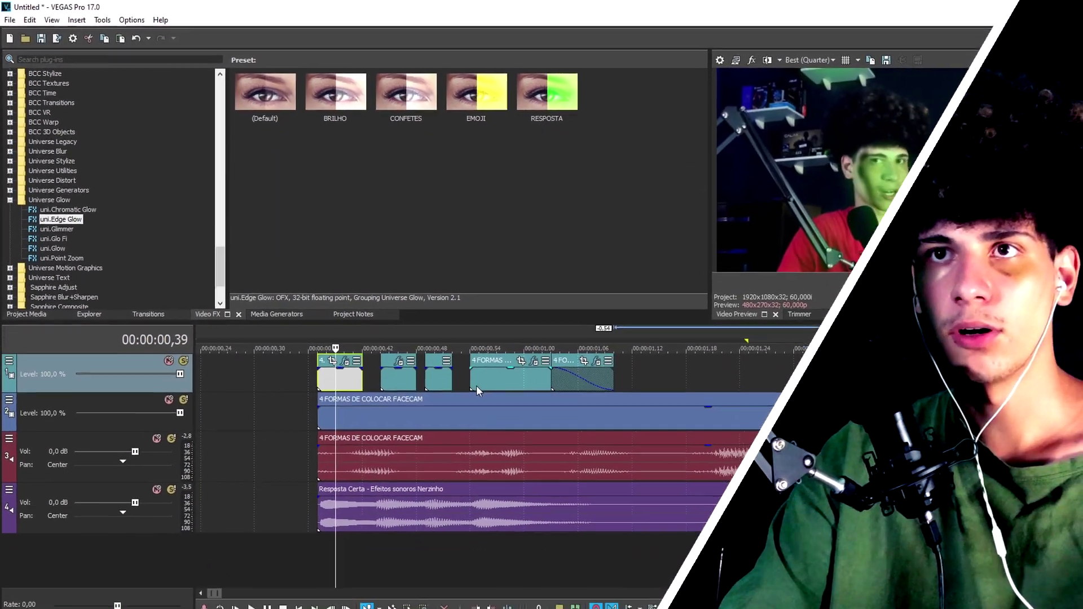
Replace the first glow piece's effect with the (Default) preset of uni.Edge Glow
right_click(535, 561)
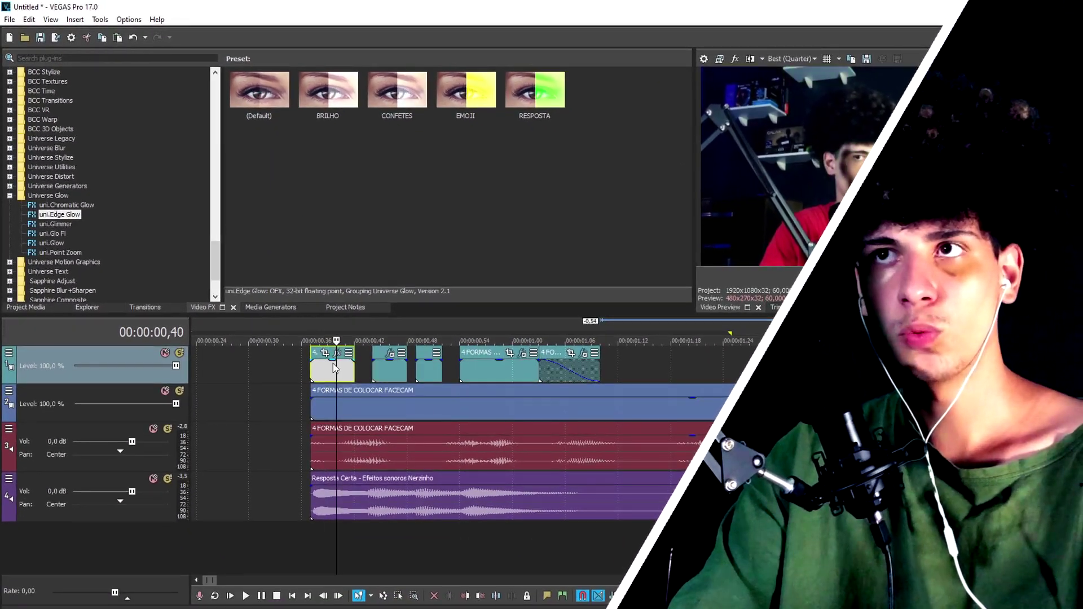
scroll(632, 392, up, 3)
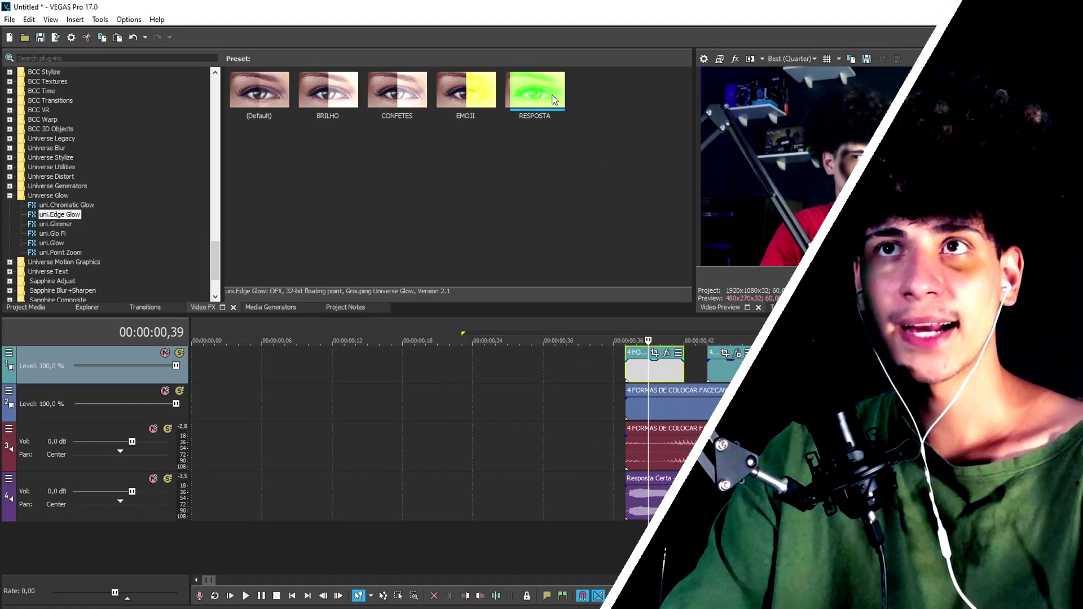
drag(259, 90, 301, 144)
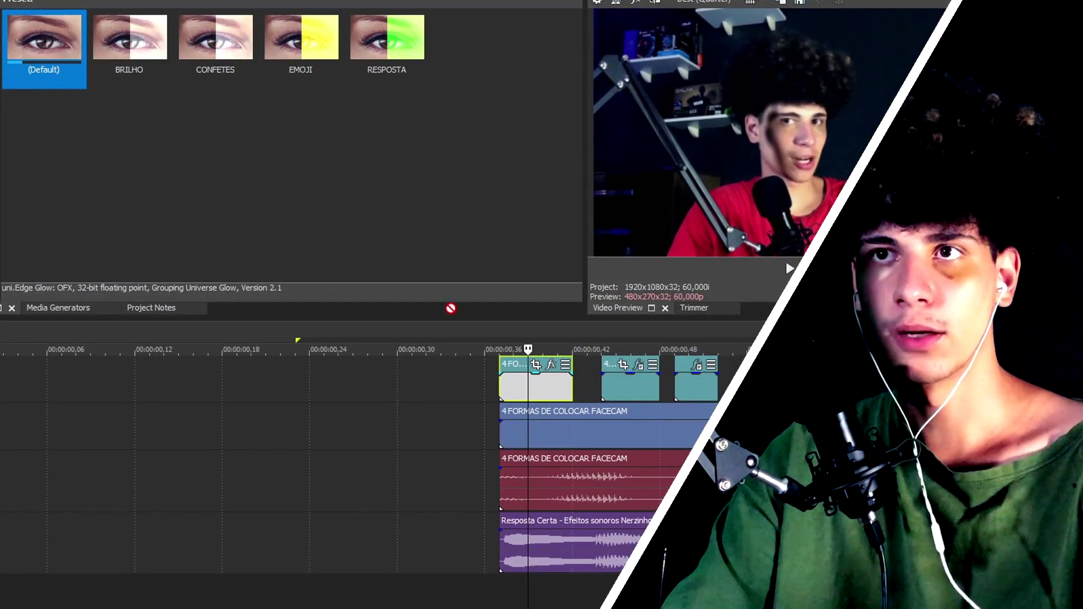
drag(537, 394, 538, 395)
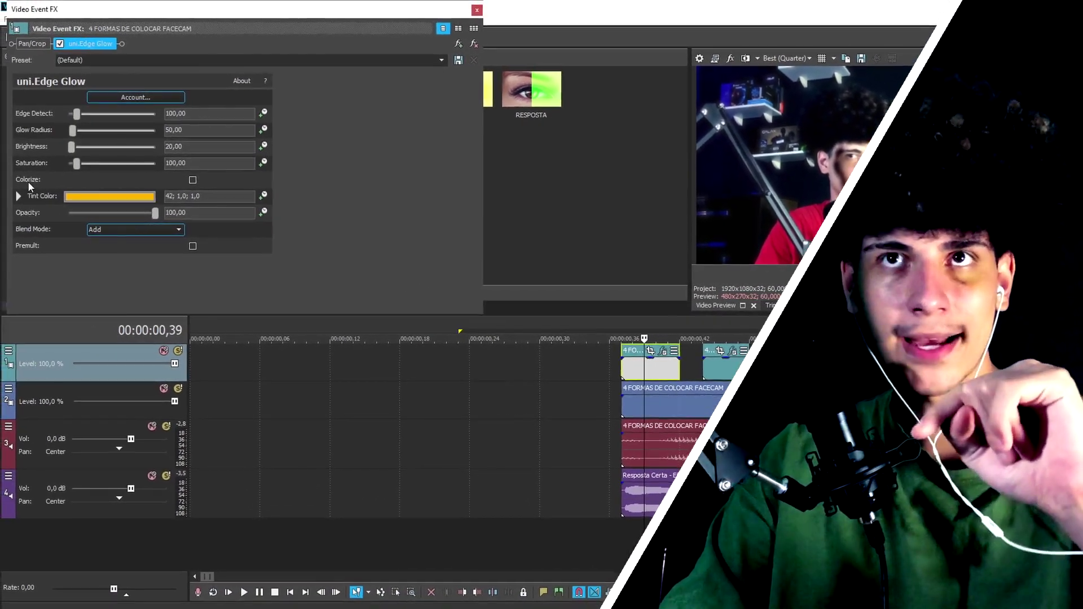
Enable Colorize on the Edge Glow effect and change its Tint Color to pure red
click(193, 179)
click(138, 197)
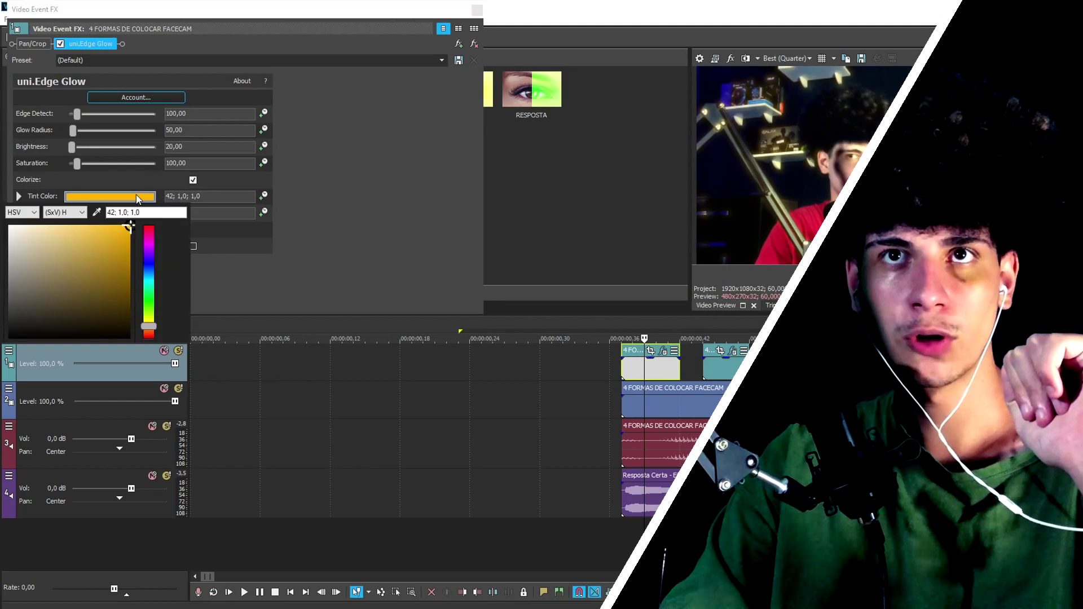
mouse_move(153, 332)
mouse_down()
mouse_move(149, 310)
mouse_move(149, 338)
mouse_up()
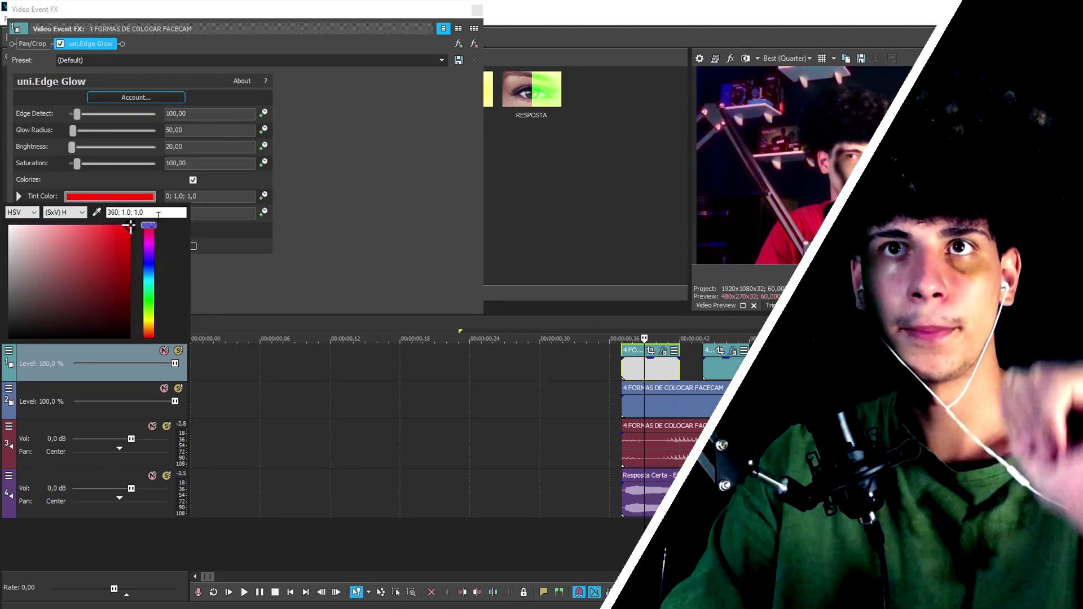
click(422, 242)
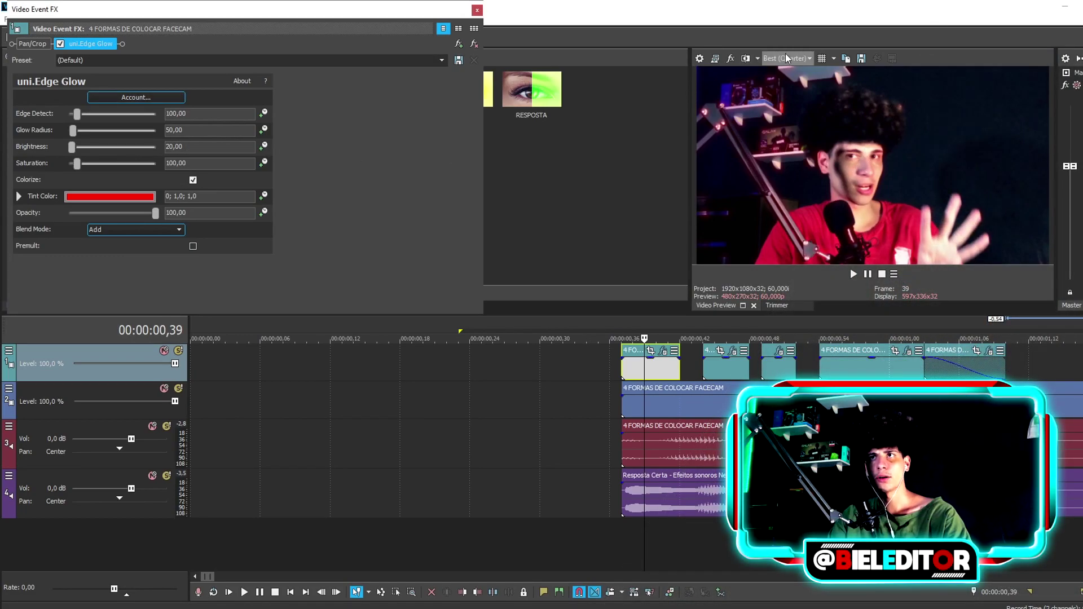
Set Edge Detect to 510,20, Glow Radius to 250,78, Brightness to 159,86 and Saturation to 68,03, previewing at Best (Full)
click(843, 123)
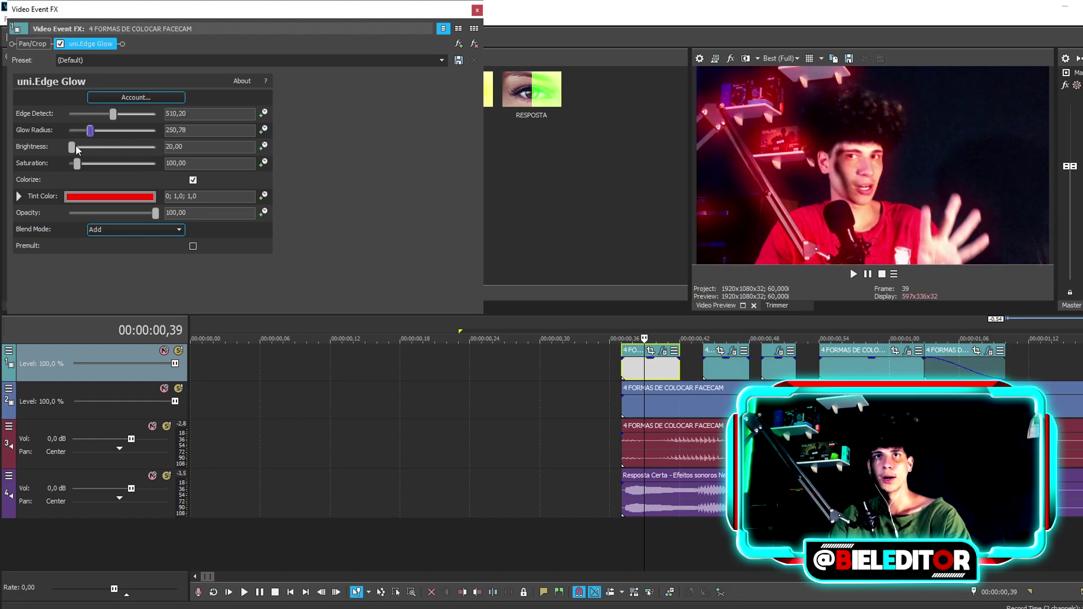
drag(73, 150, 94, 150)
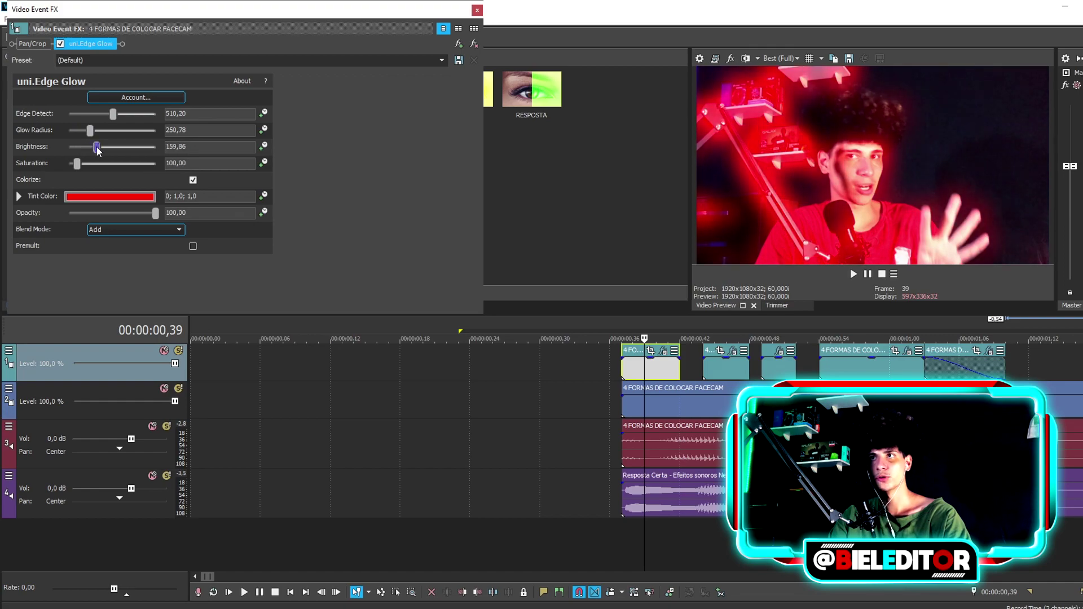
drag(85, 165, 74, 168)
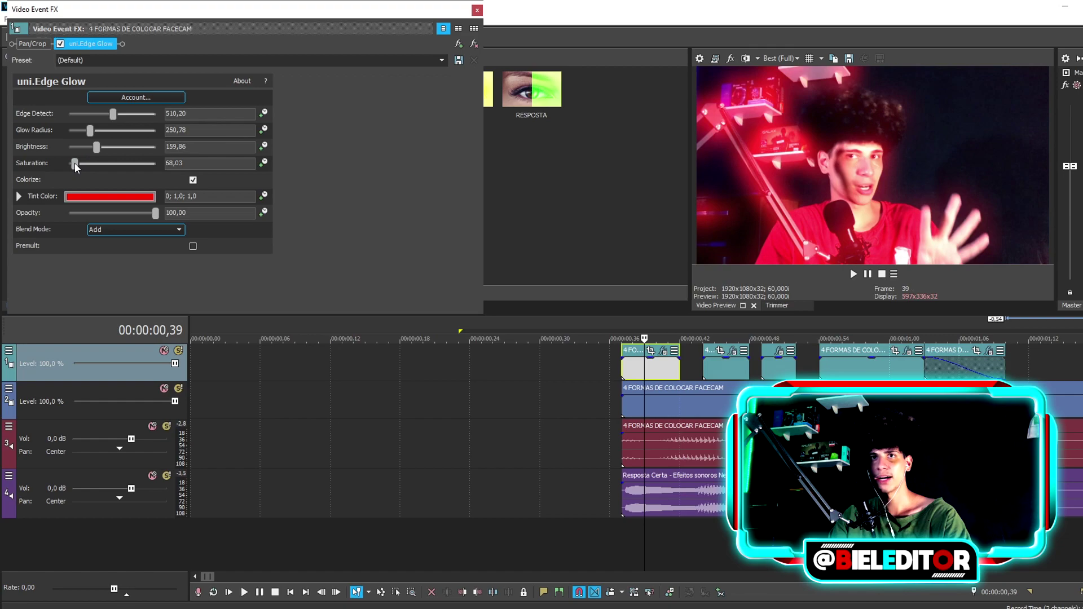
drag(598, 416, 633, 415)
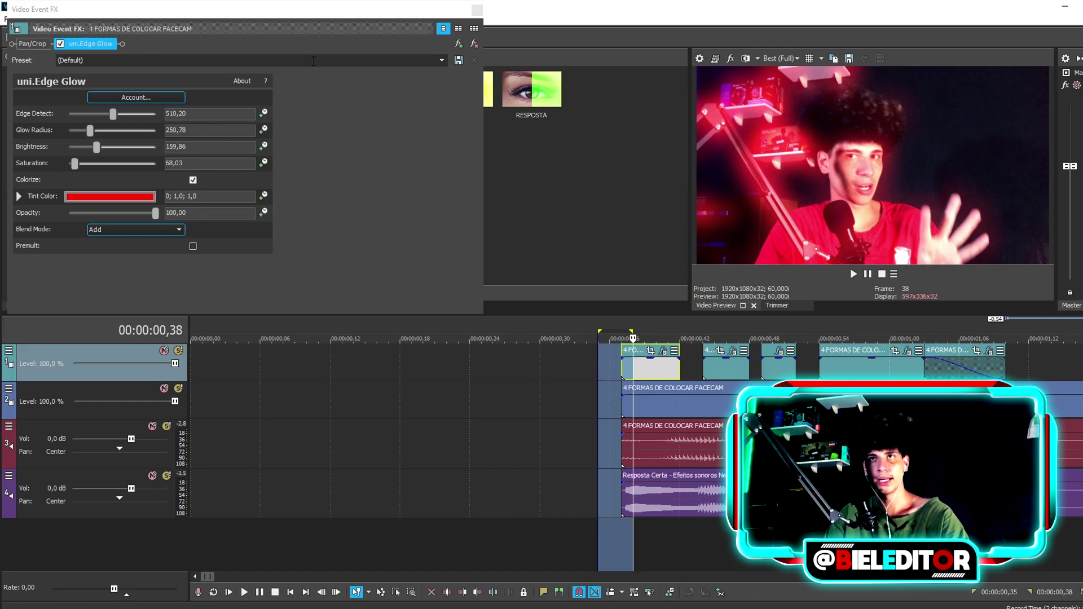
click(477, 10)
Paste the first glow piece's event attributes onto the four other glow pieces and set the loop region over the pieces
click(650, 375)
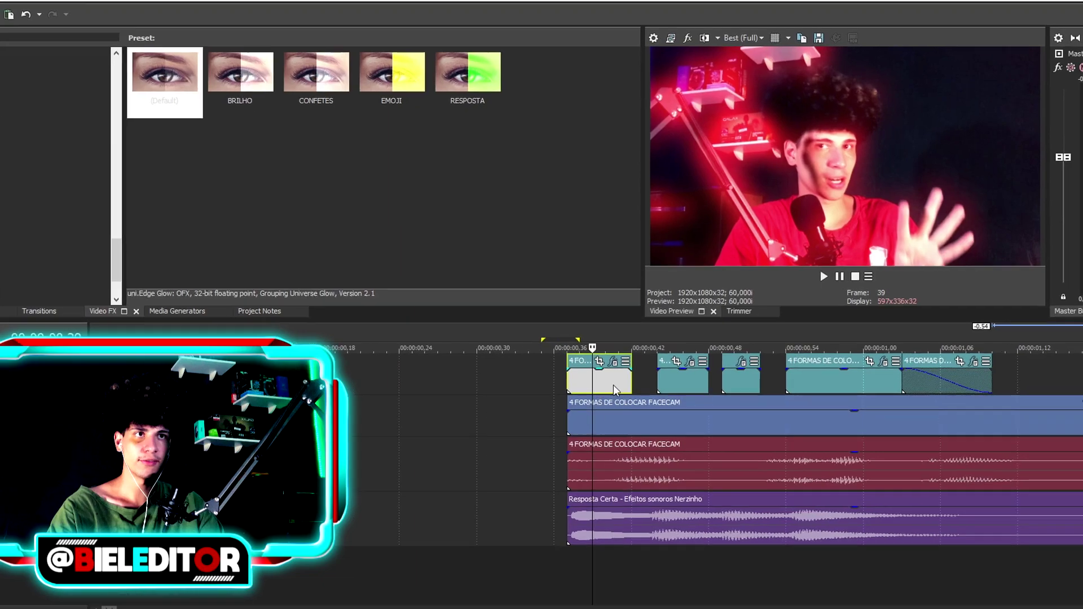
click(726, 366)
shift+click(933, 401)
right_click(925, 402)
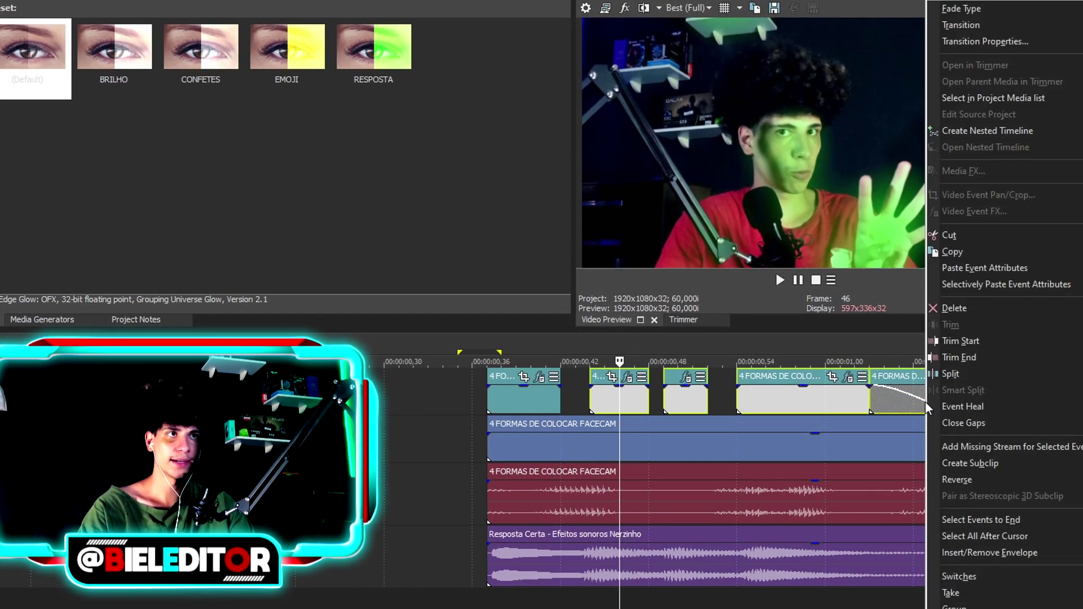
click(978, 268)
drag(445, 407, 707, 406)
drag(705, 353, 910, 353)
Delete the Resposta Certa sound and put the Resposta Errada sound effect on the same audio track at the clip's start
click(568, 571)
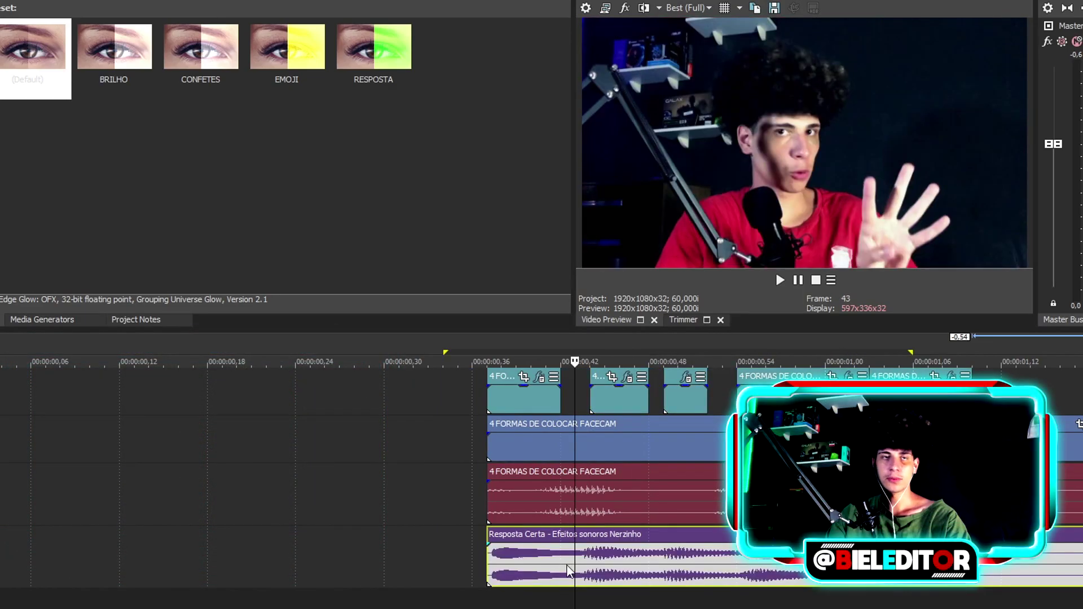
right_click(531, 574)
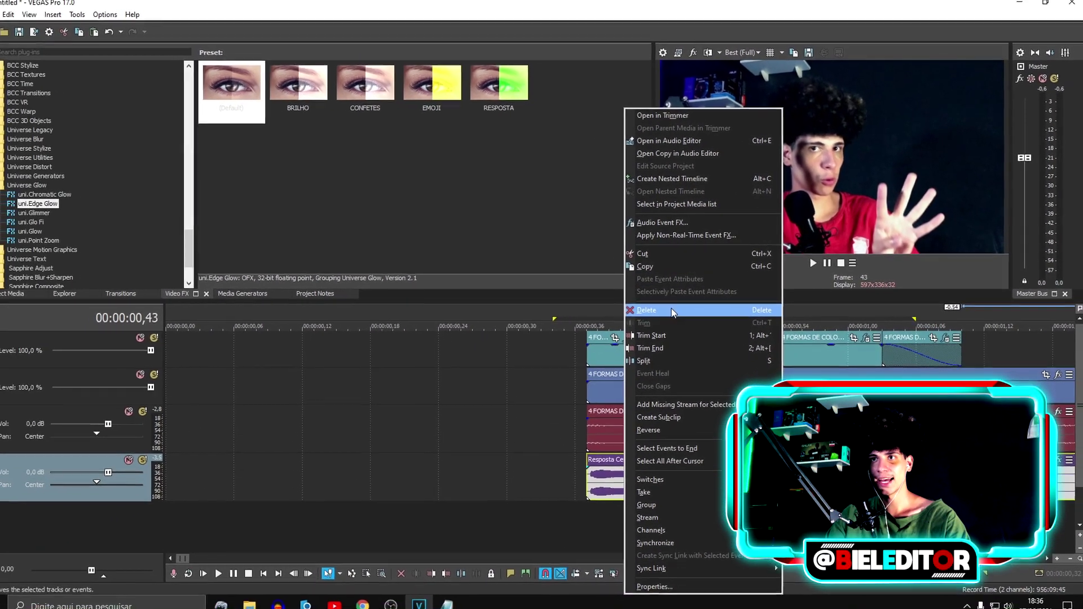
click(671, 312)
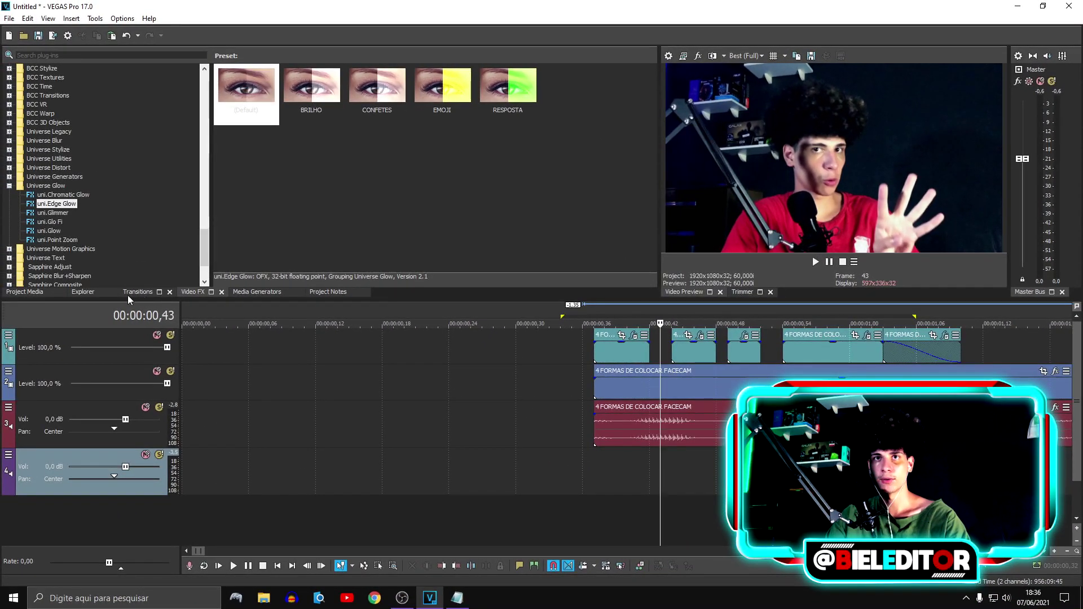
click(82, 292)
drag(366, 196, 598, 471)
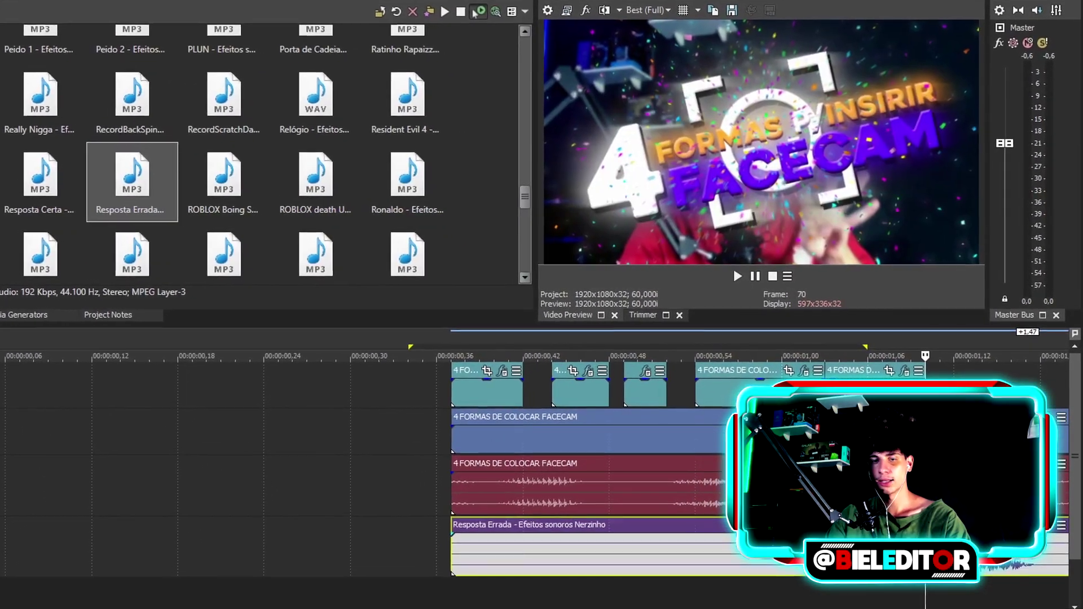
Trim the silent beginning off the Resposta Errada sound and align it with the start of the video
drag(502, 550, 495, 587)
scroll(502, 587, down, 3)
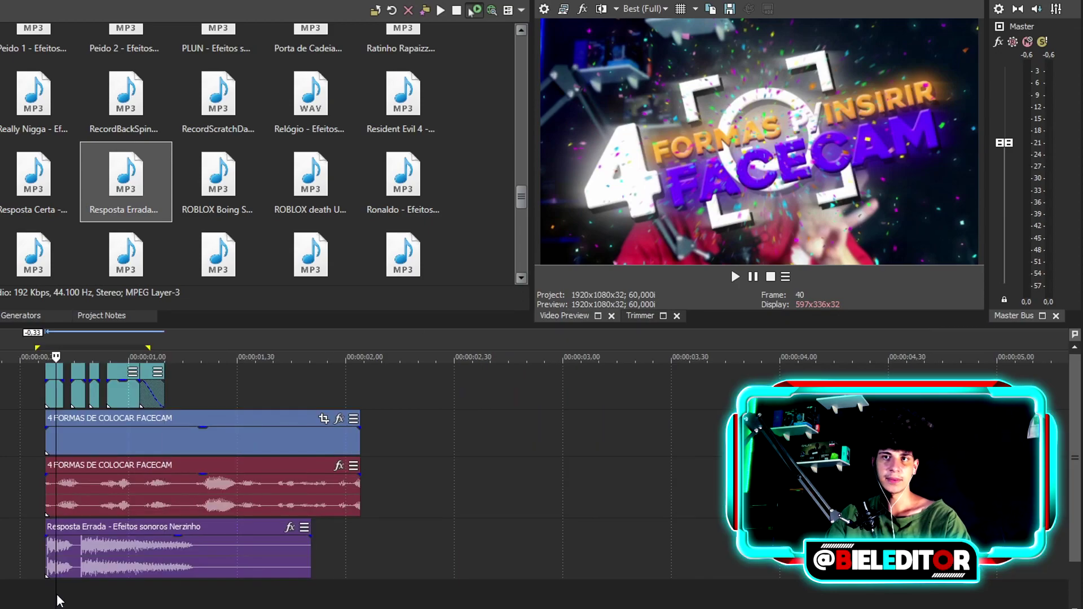
click(490, 564)
scroll(490, 564, up, 3)
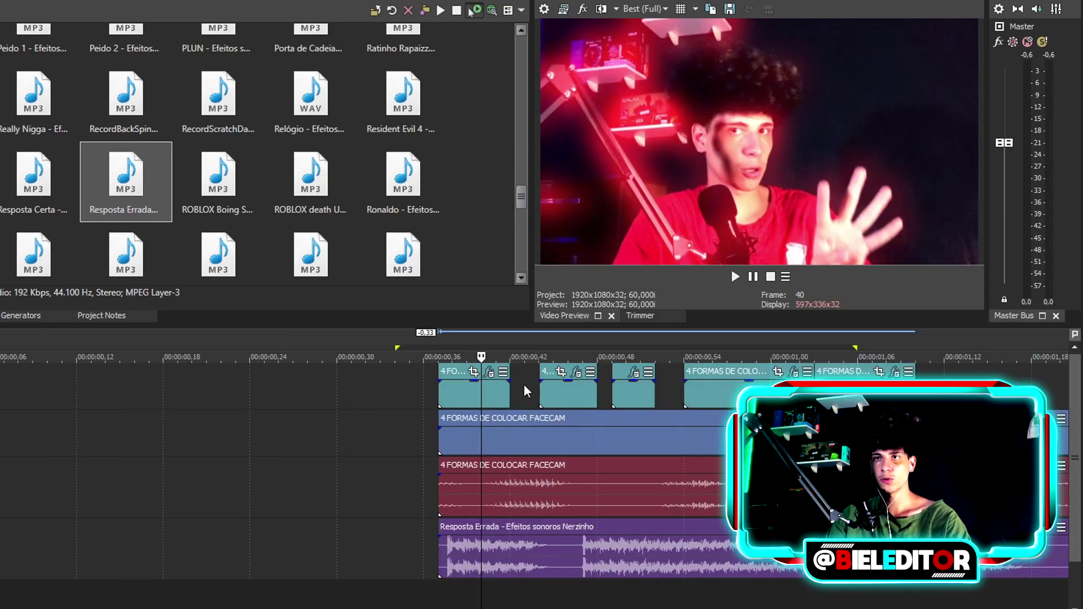
Select the time range around the red glow pieces and play it back with the Resposta Errada sound
drag(338, 490, 972, 490)
key(space)
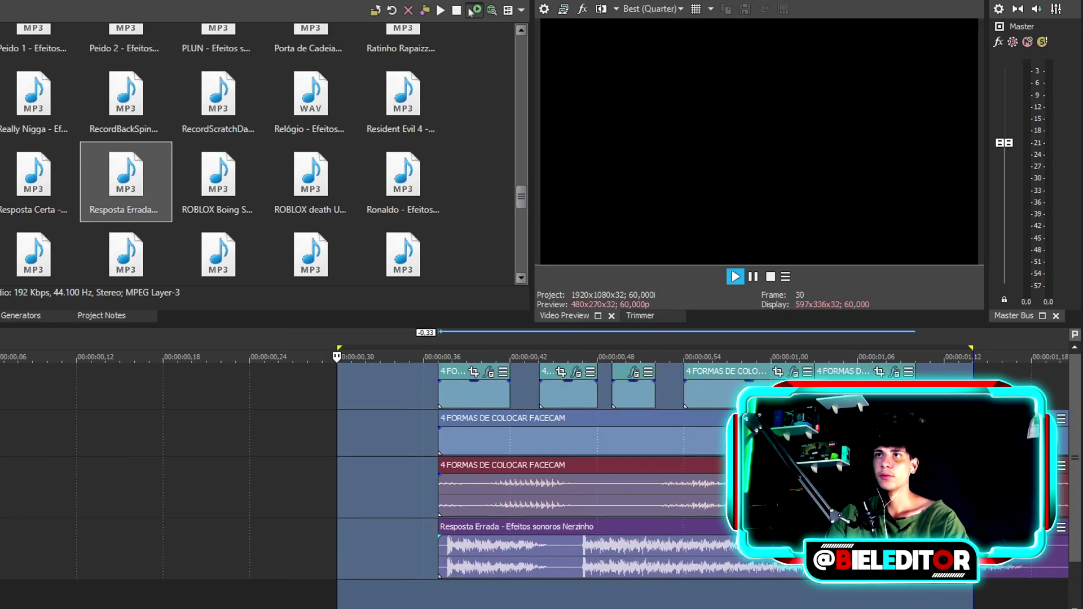
scroll(205, 516, down, 3)
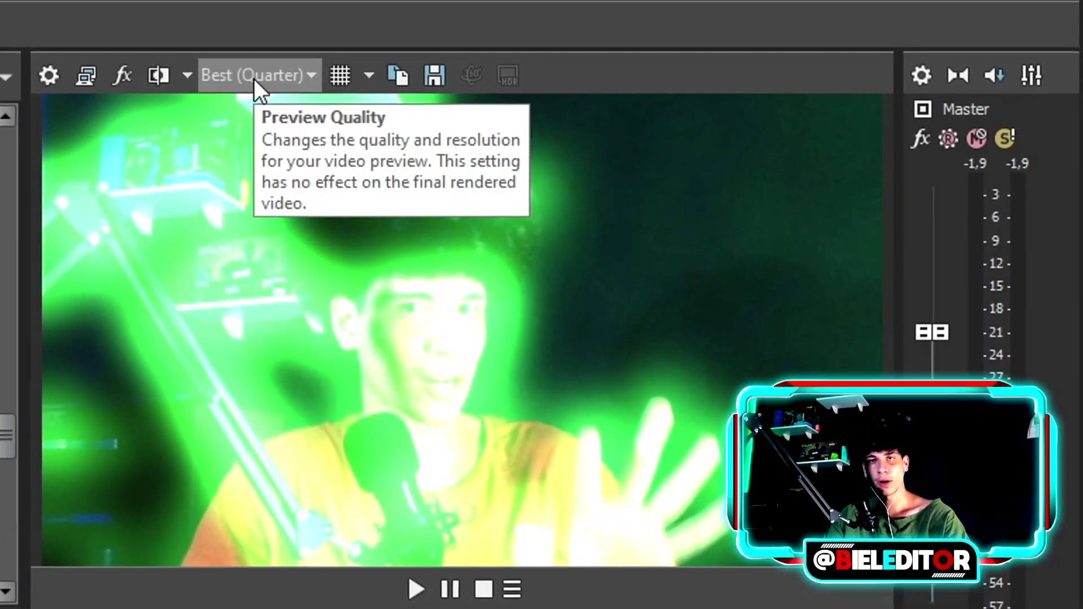
Compare how the green glow renders at Best (Full) and Best (Quarter) preview quality
click(253, 77)
mouse_move(284, 196)
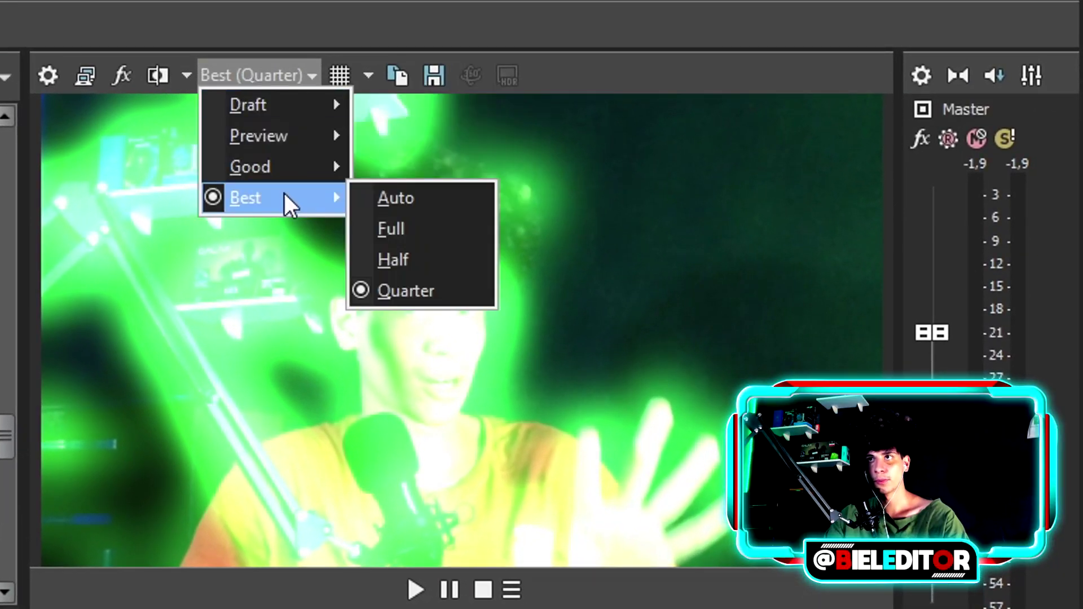
click(415, 230)
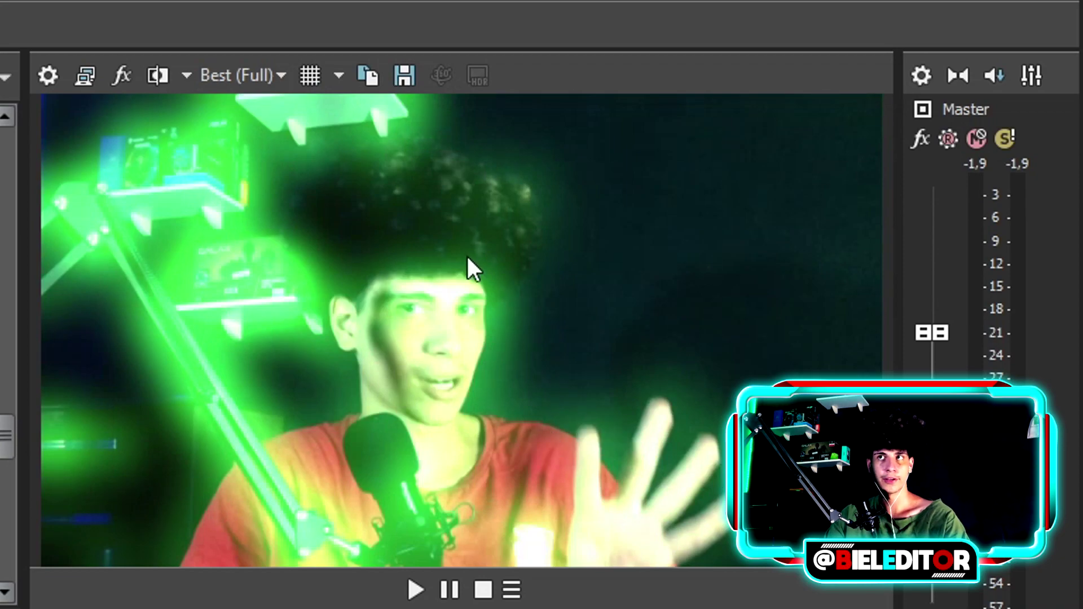
click(243, 75)
mouse_move(308, 195)
click(409, 292)
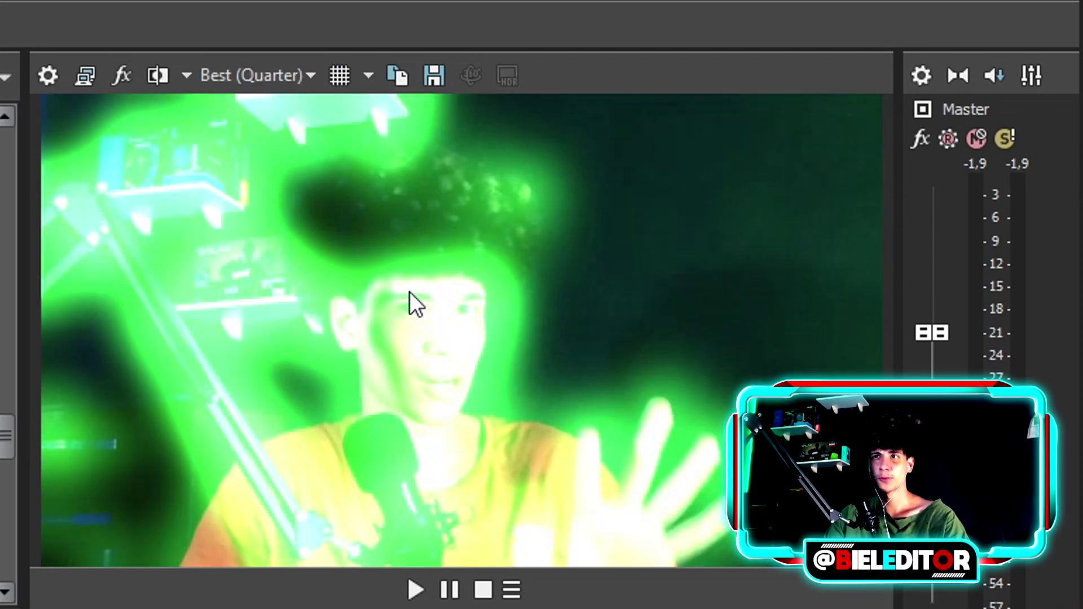